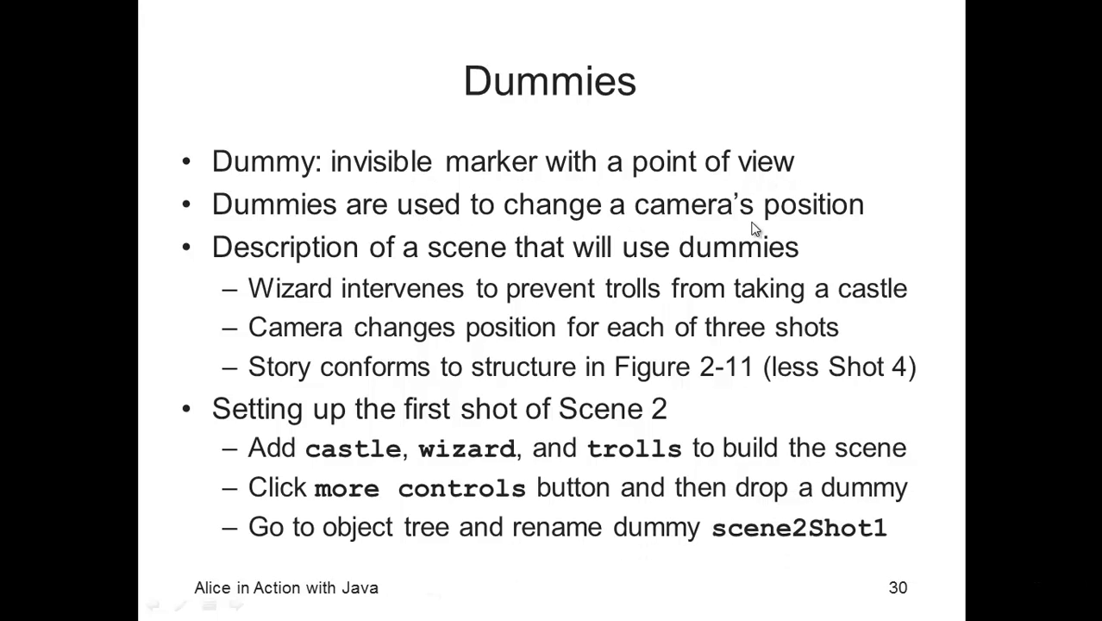
Step: Switch from the PowerPoint Dummies slide to the Alice 2.2 pharaoh, cow and lion world
{"action": "key", "text": "alt+Tab"}
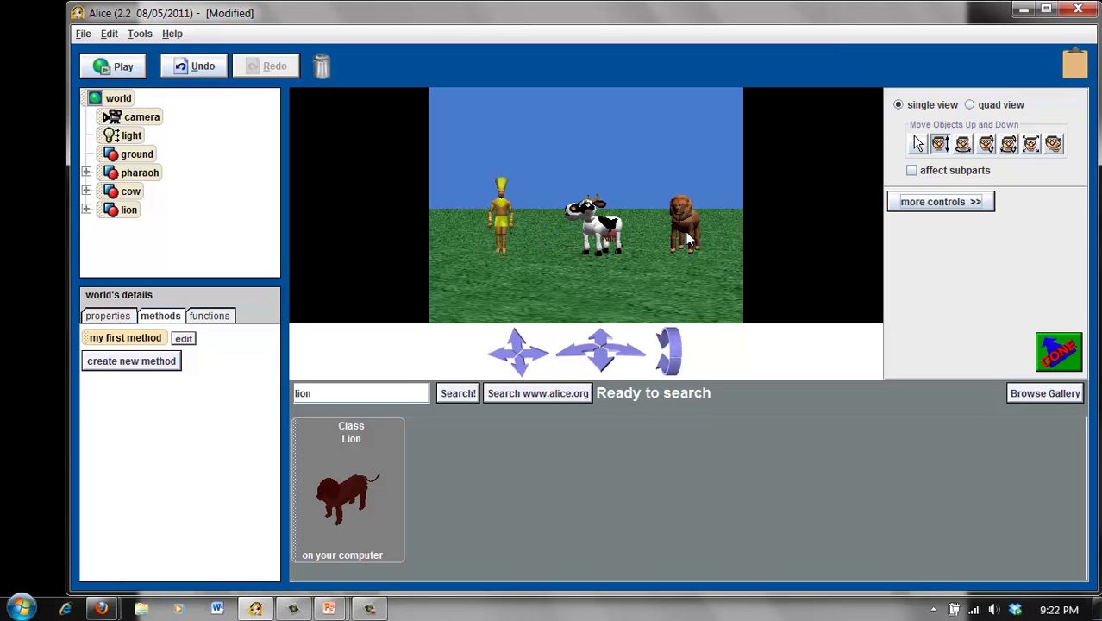
Step: Expand the scene editor's more controls to show aspect ratio, lens angle and drop-dummy options
{"action": "left_click", "coordinate": [931, 207]}
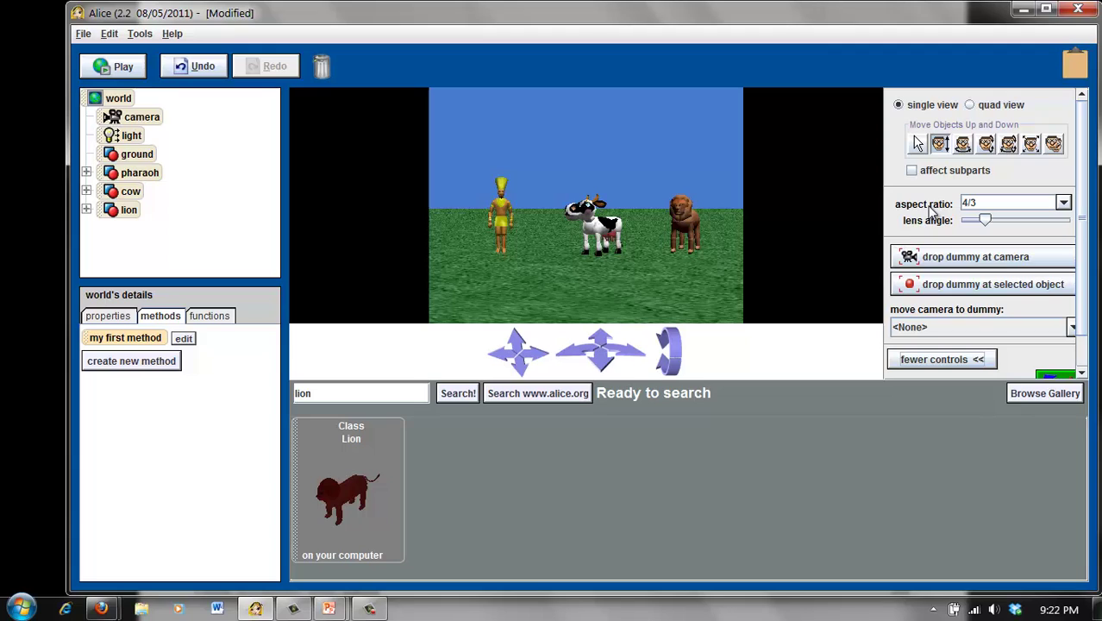
{"action": "mouse_move", "coordinate": [926, 224]}
Step: Move the camera close on the pharaoh, drop a dummy there, and expand Dummy Objects
{"action": "left_click_drag", "start_coordinate": [606, 345], "coordinate": [573, 278]}
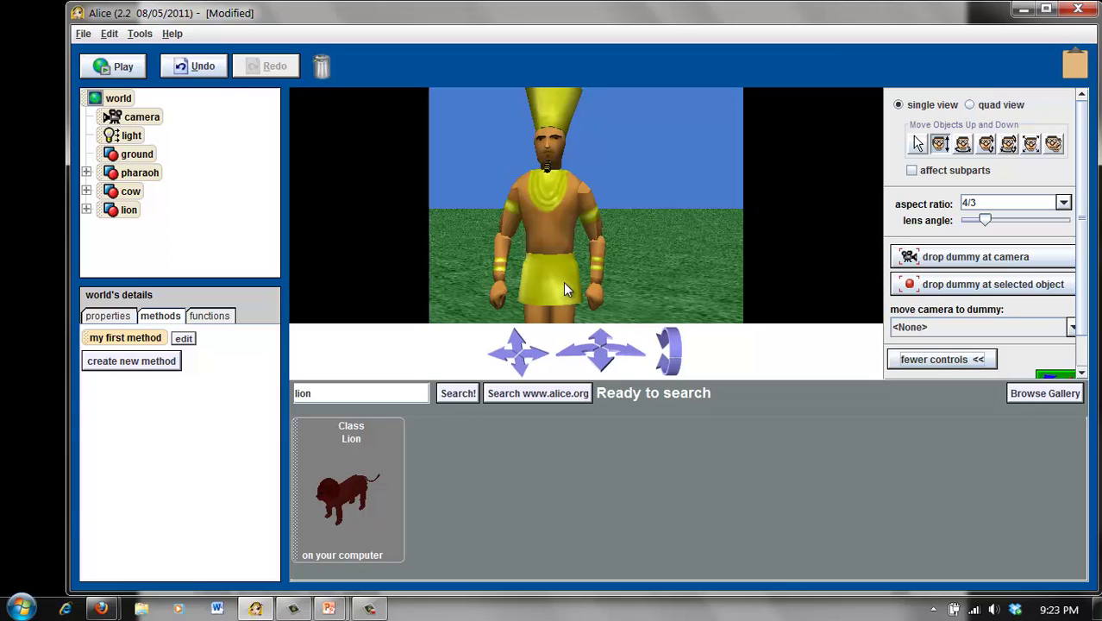
{"action": "left_click", "coordinate": [946, 257]}
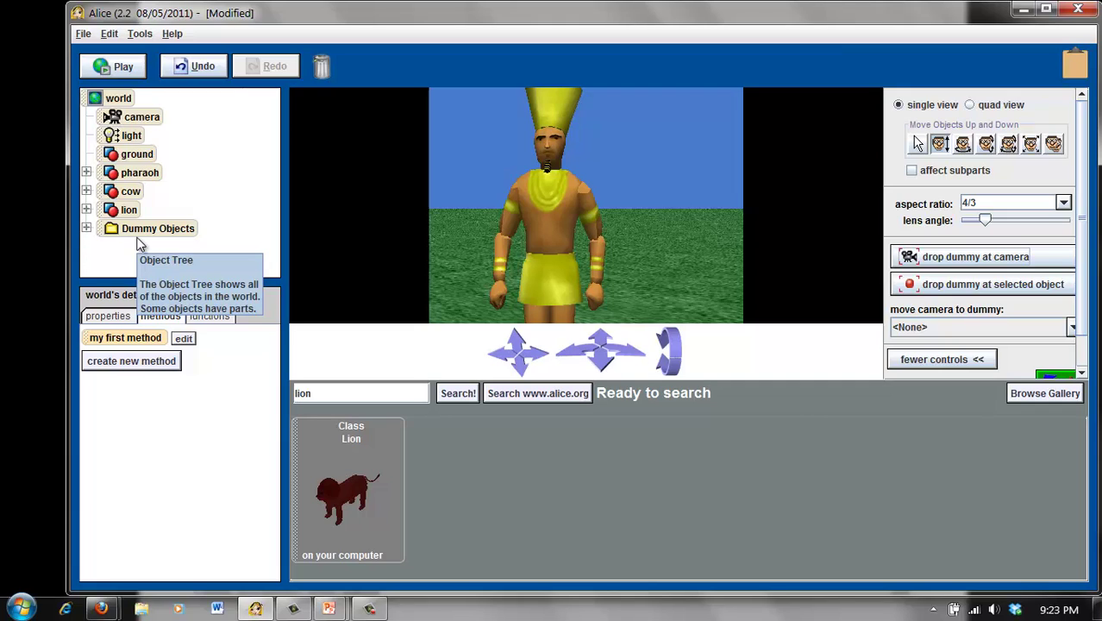
{"action": "left_click", "coordinate": [87, 230]}
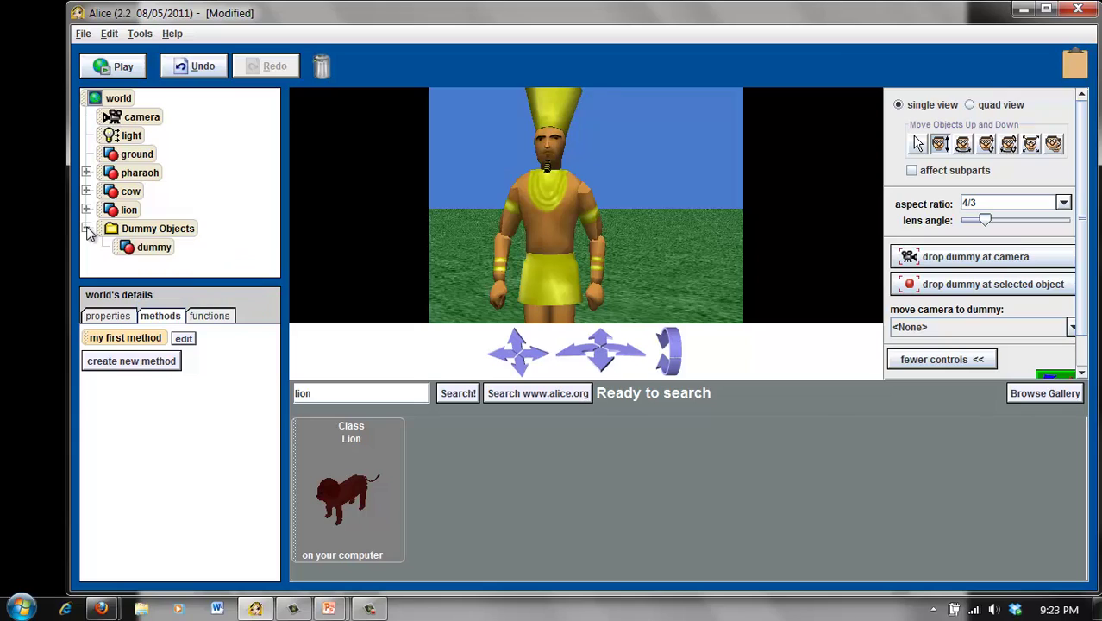
Step: Rename the dummy in the Dummy Objects folder to pharaohCloseUpShot
{"action": "right_click", "coordinate": [150, 248]}
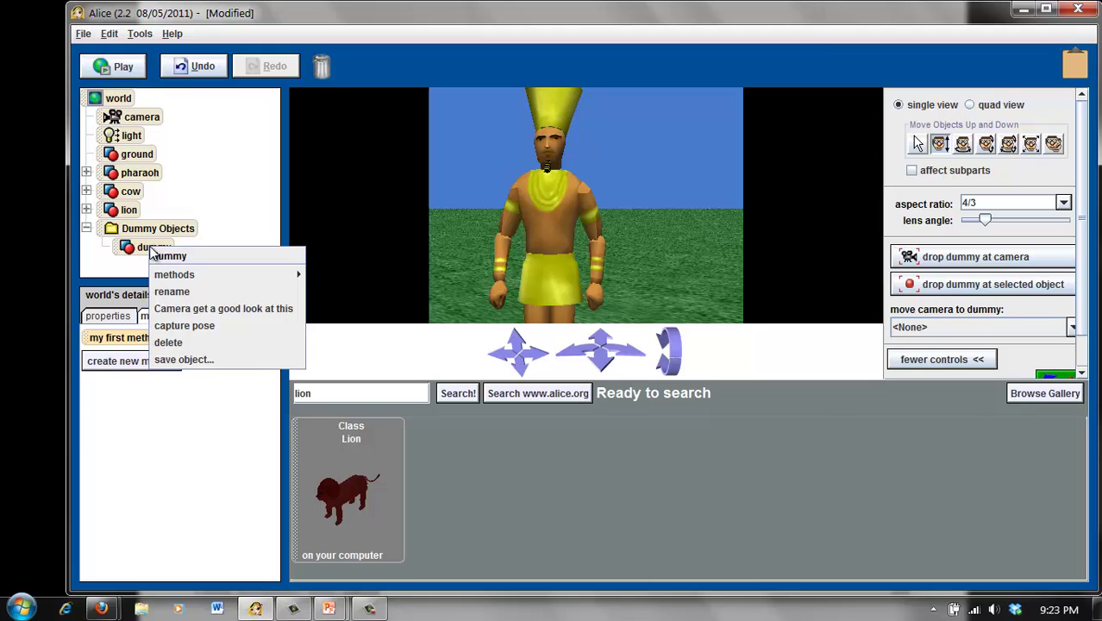
{"action": "left_click", "coordinate": [170, 290]}
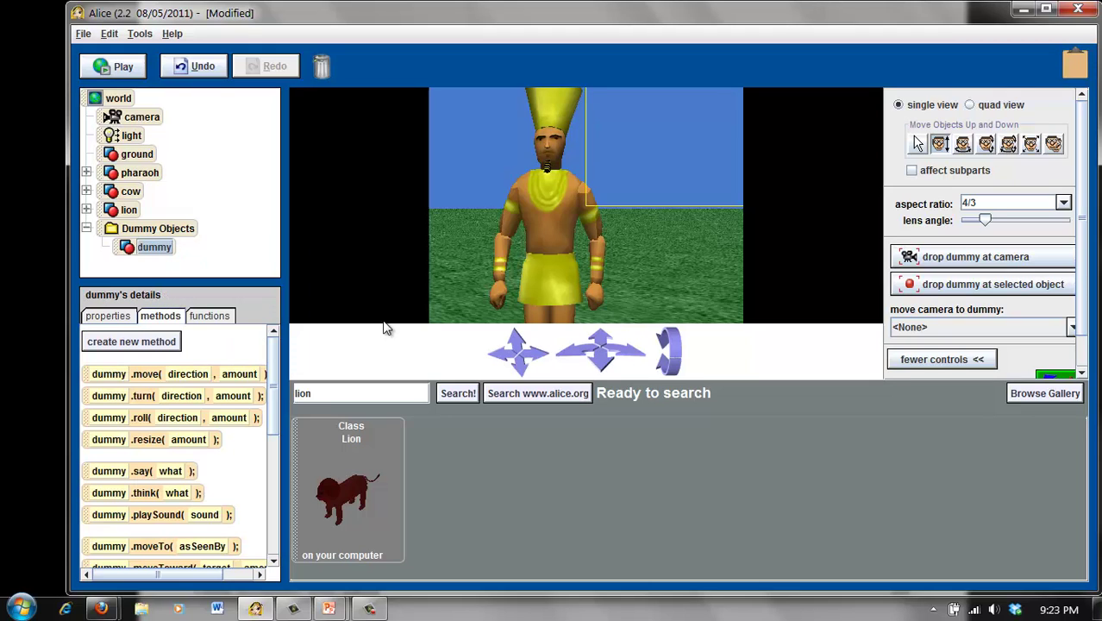
{"action": "type", "text": "pharaohCloseUpShot"}
{"action": "key", "text": "Return"}
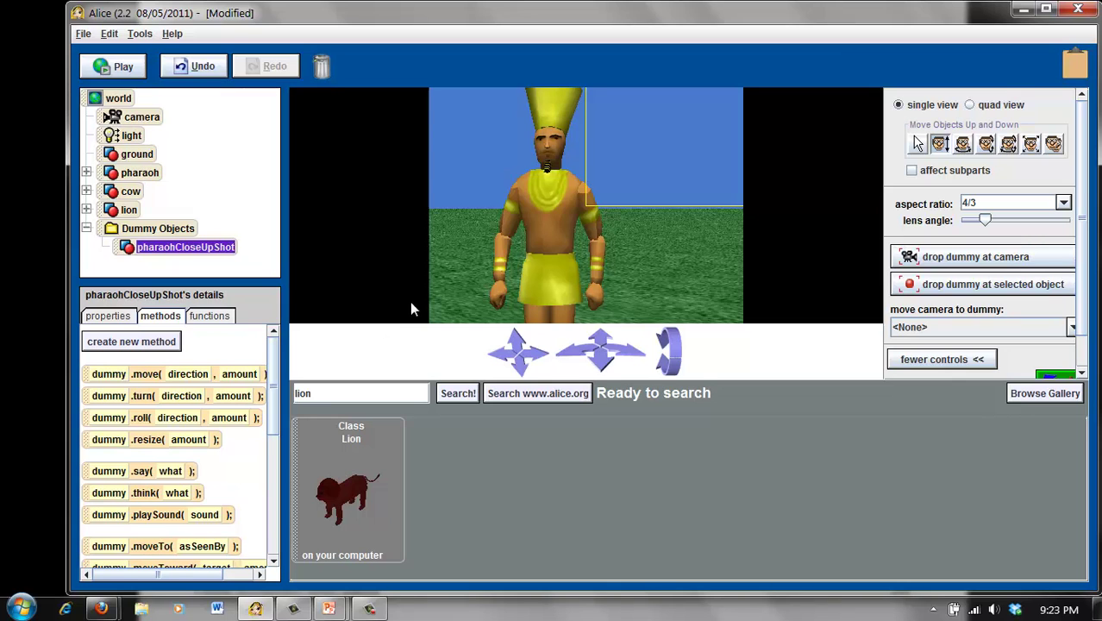
Step: Pull the camera back from the pharaoh, close in on the cow, and drop a dummy
{"action": "left_click_drag", "start_coordinate": [602, 357], "coordinate": [586, 379]}
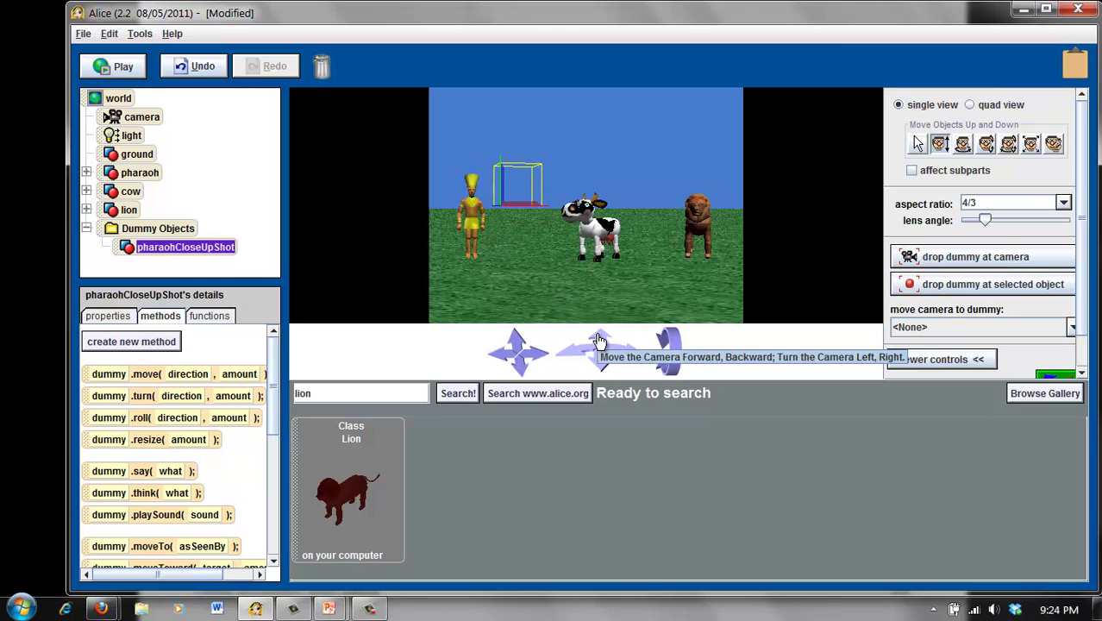
{"action": "left_click_drag", "start_coordinate": [601, 340], "coordinate": [602, 259]}
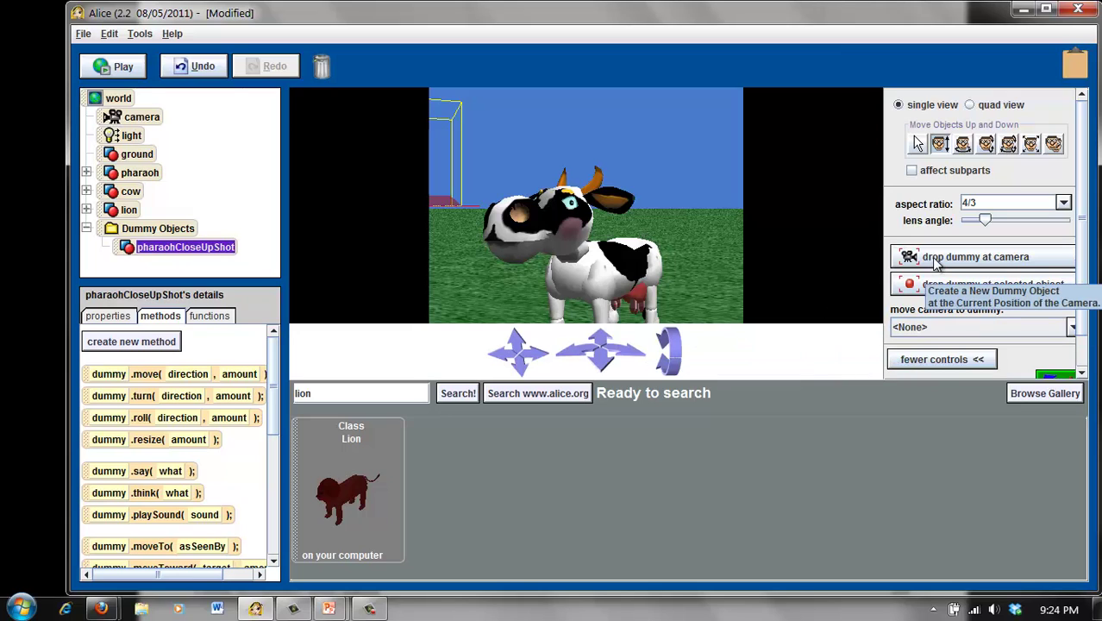
{"action": "left_click", "coordinate": [935, 263]}
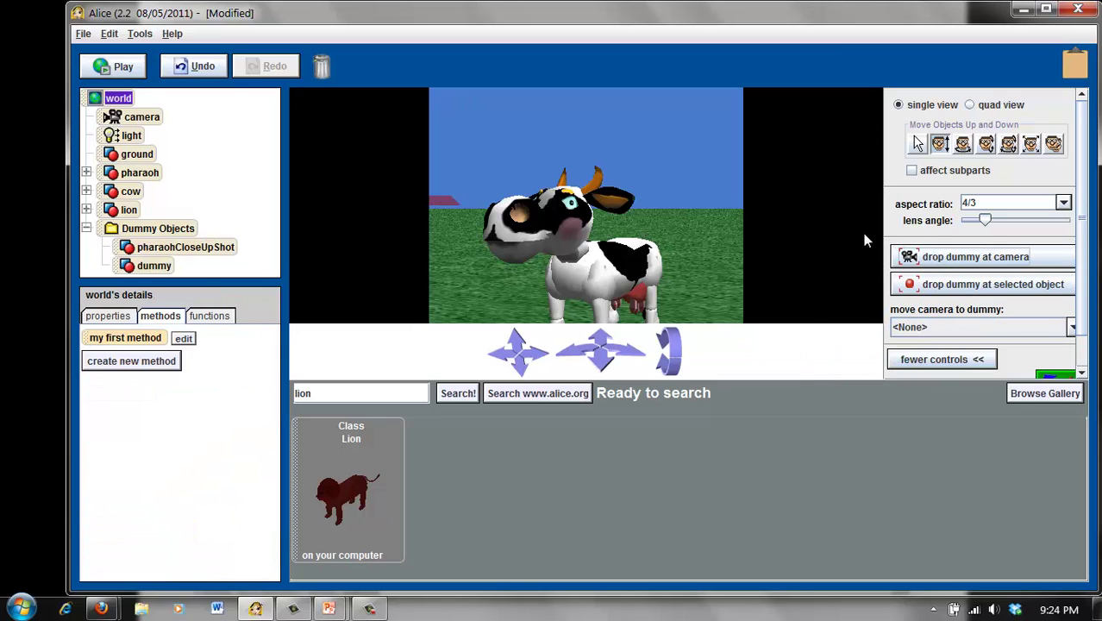
Step: Rename the new dummy to cowCloseUpShot
{"action": "right_click", "coordinate": [155, 270]}
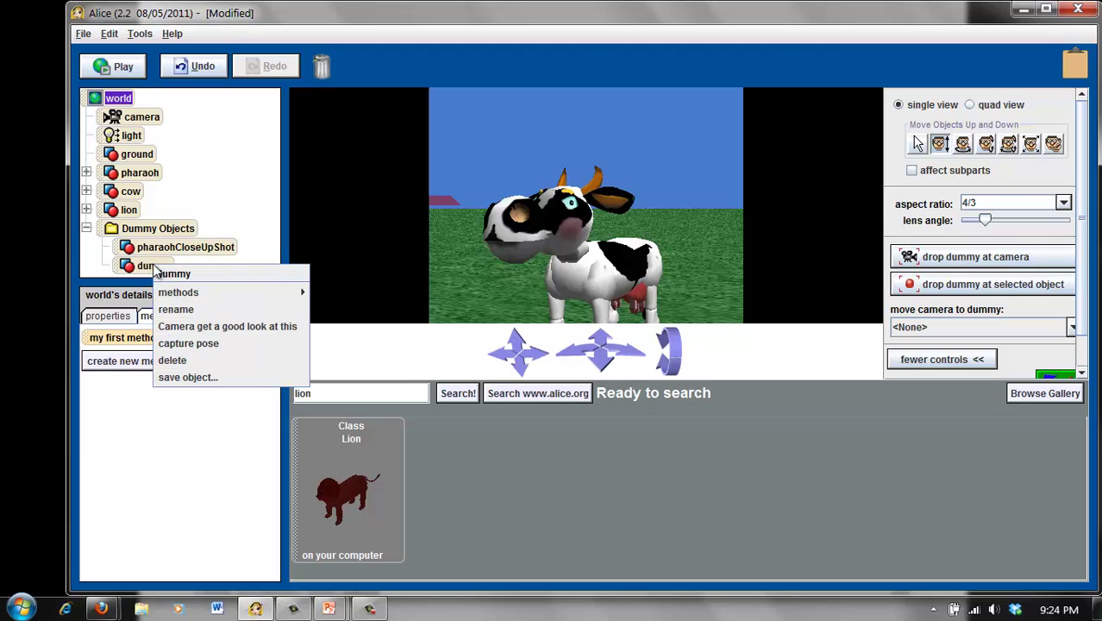
{"action": "left_click", "coordinate": [176, 310]}
{"action": "type", "text": "cowCl"}
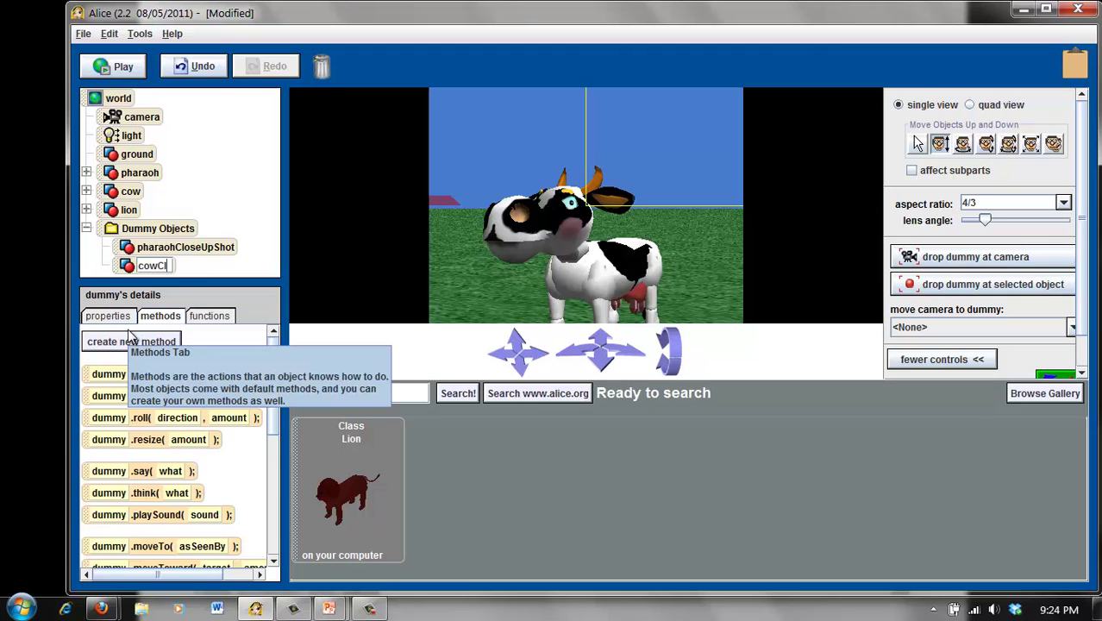
{"action": "type", "text": "oseUpShot"}
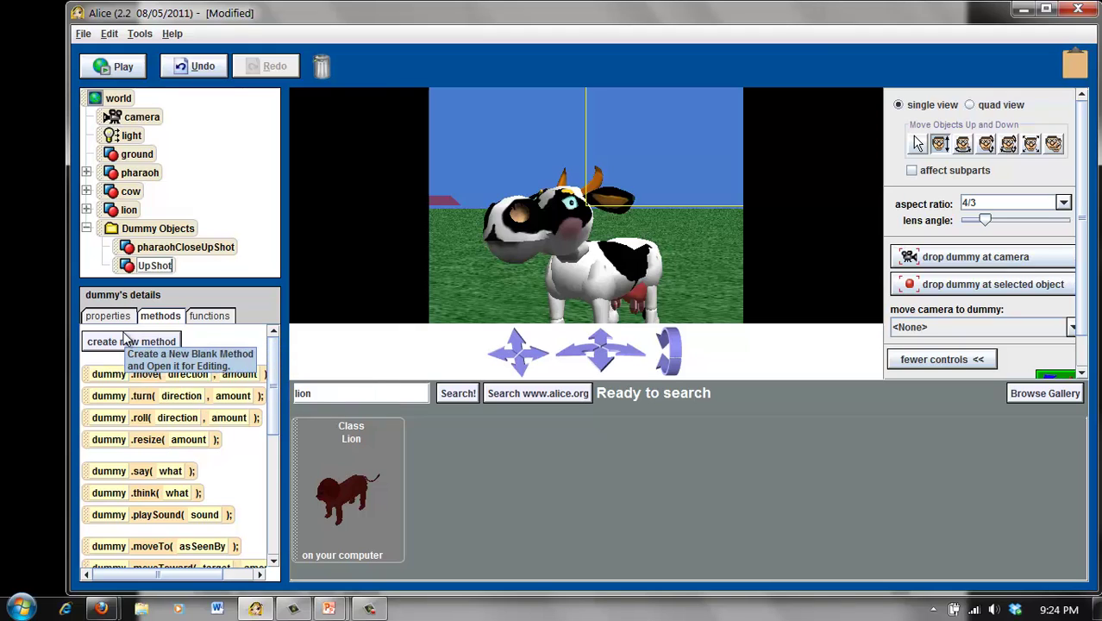
{"action": "key", "text": "Return"}
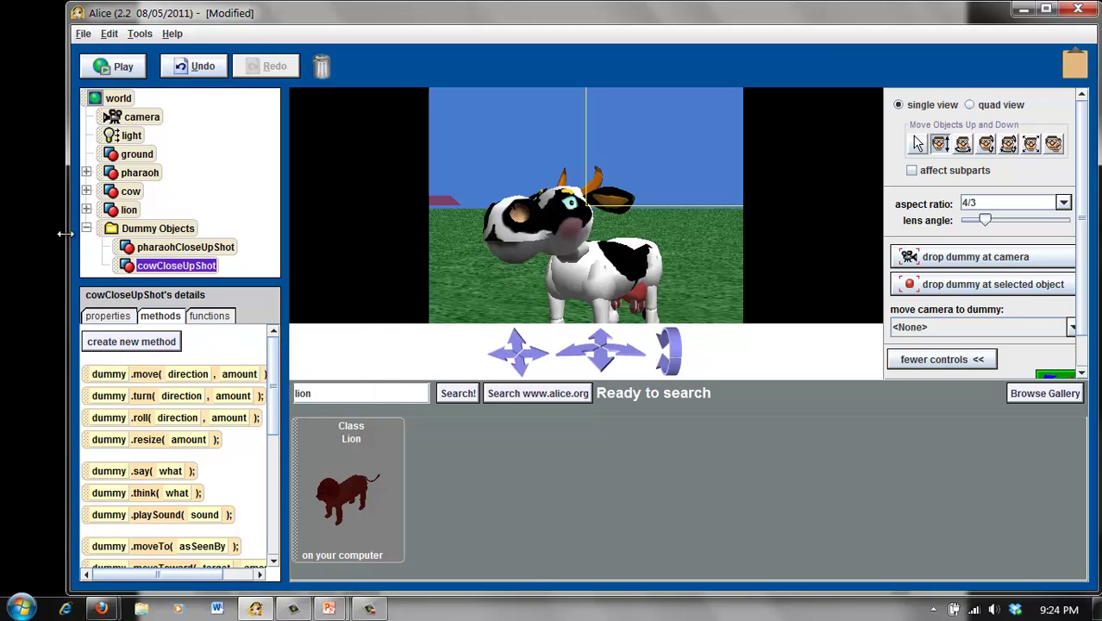
Step: Move and turn the camera into a close-up of the lion and drop a dummy
{"action": "left_click_drag", "start_coordinate": [604, 364], "coordinate": [590, 392]}
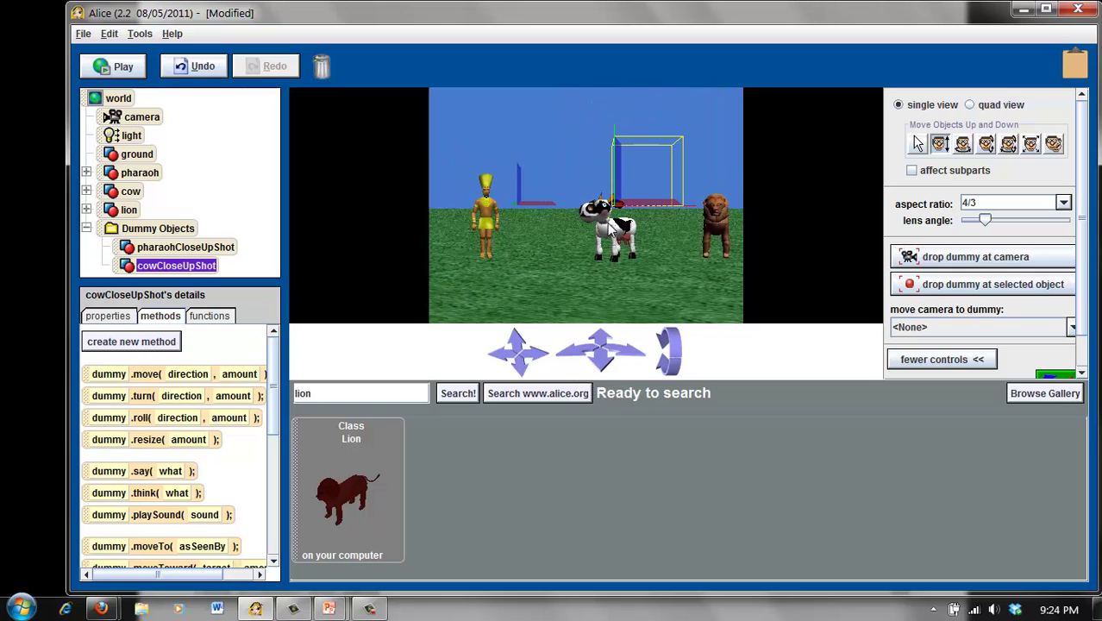
{"action": "left_click_drag", "start_coordinate": [611, 327], "coordinate": [656, 271]}
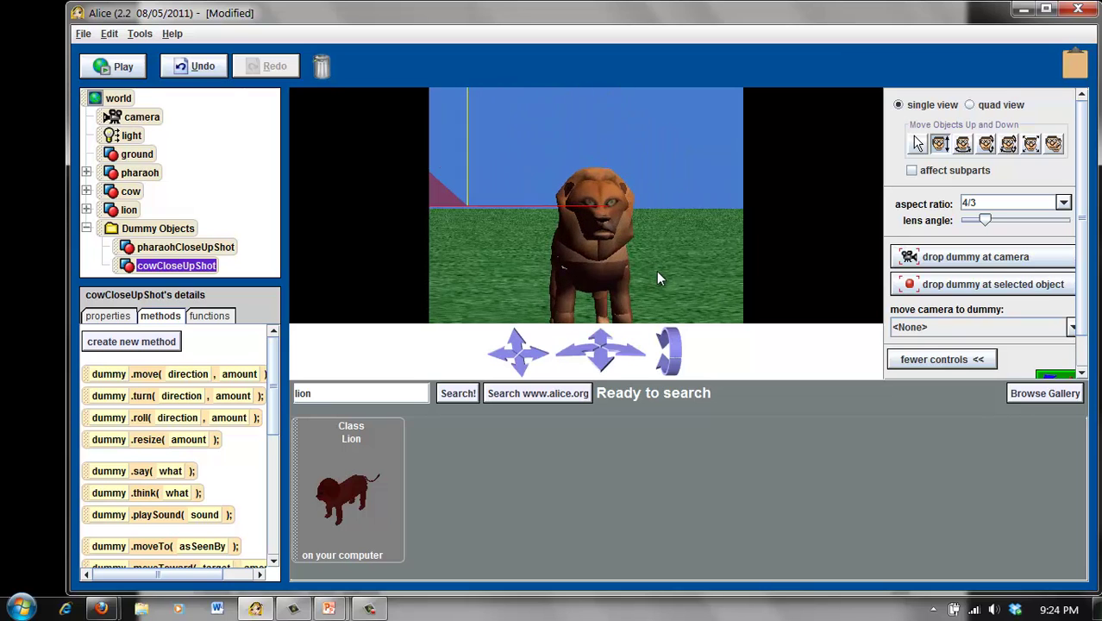
{"action": "left_click", "coordinate": [601, 336]}
{"action": "left_click", "coordinate": [601, 336]}
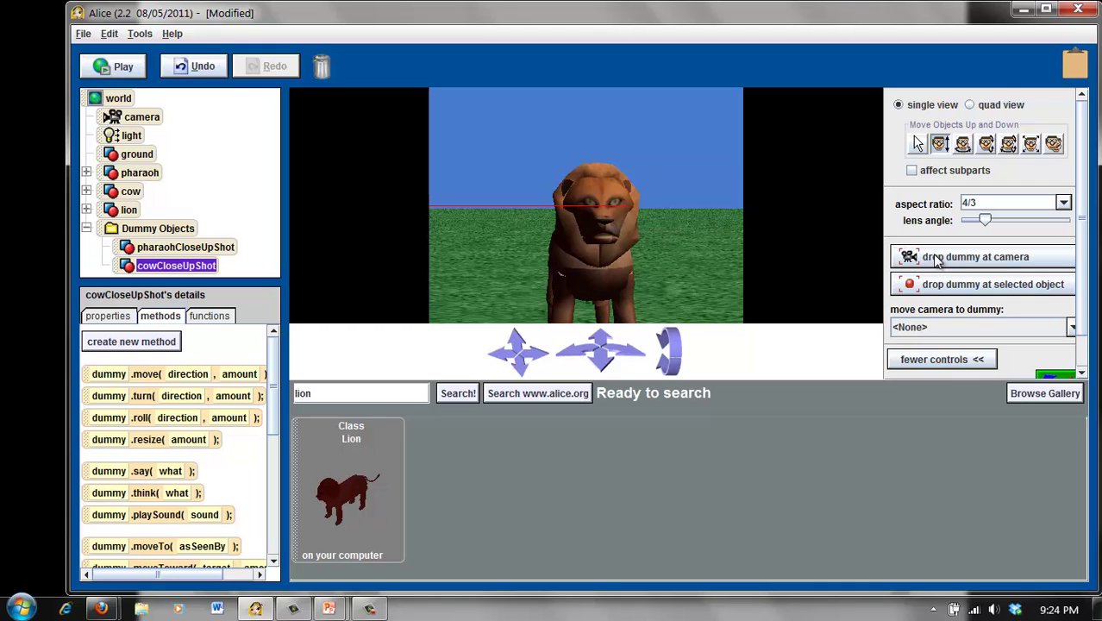
{"action": "left_click", "coordinate": [936, 259]}
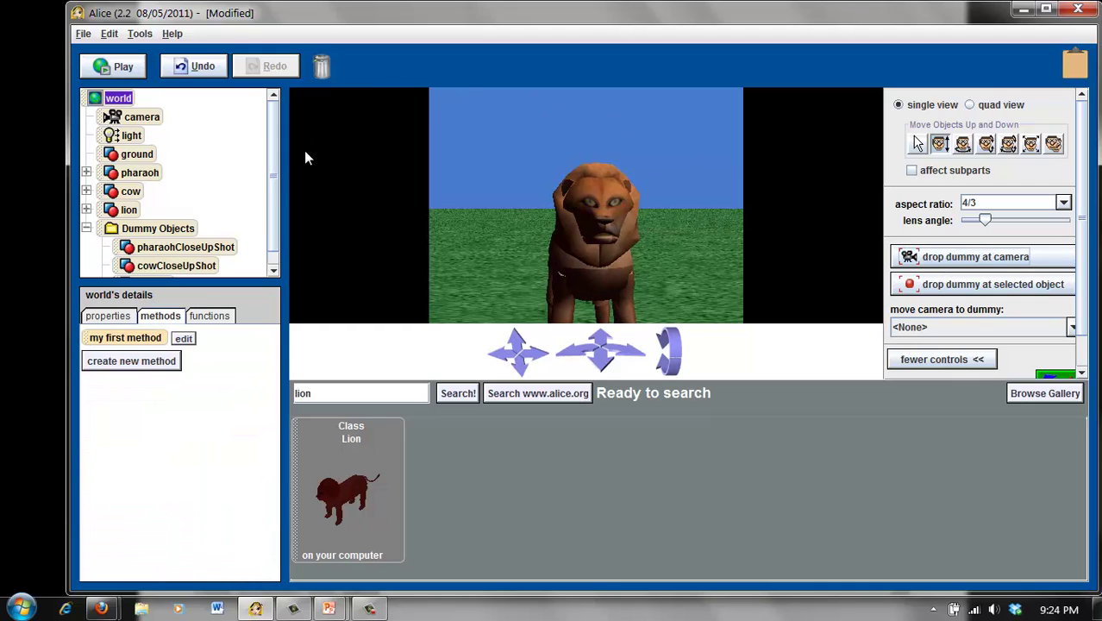
Step: Rename the new dummy to lionCloseUpShot
{"action": "scroll", "coordinate": [263, 228], "scroll_direction": "down", "scroll_amount": 1}
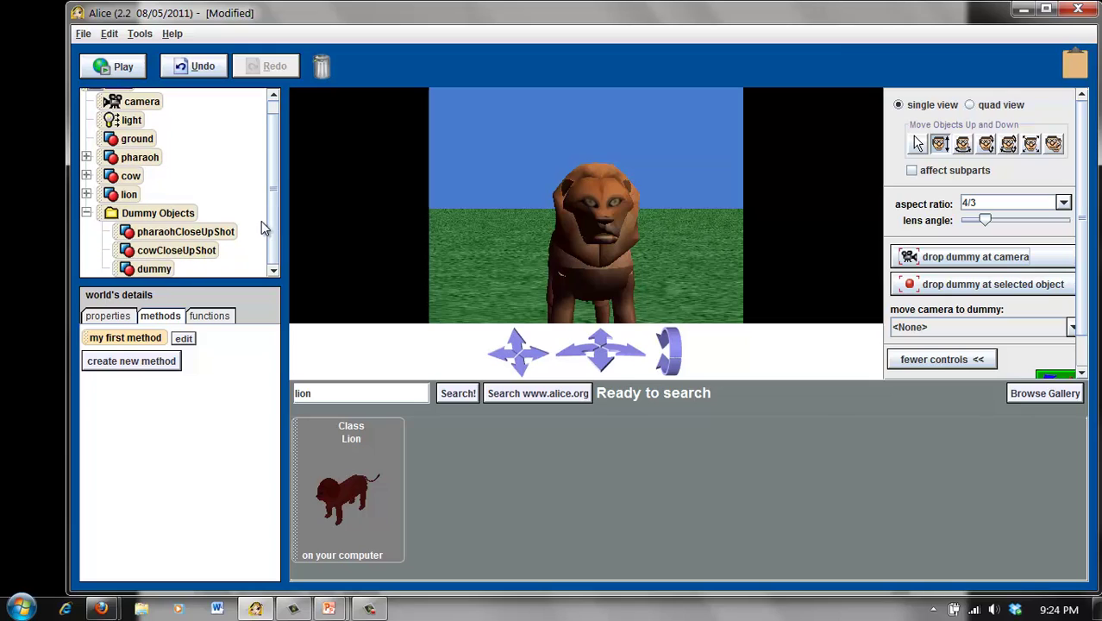
{"action": "right_click", "coordinate": [156, 274]}
{"action": "left_click", "coordinate": [245, 313]}
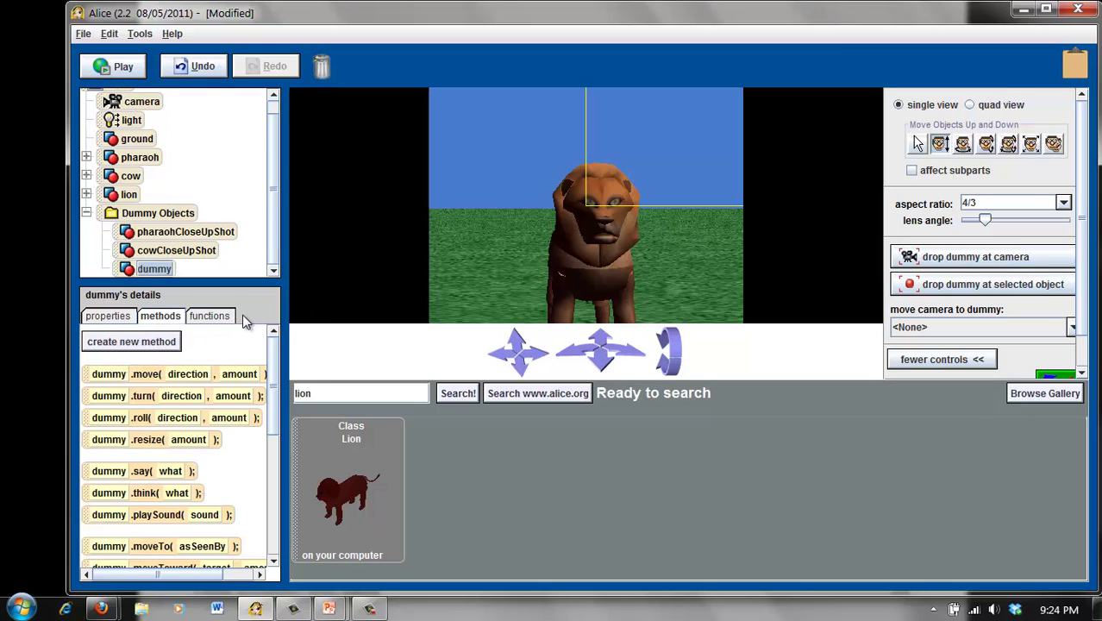
{"action": "type", "text": "lionCloseU"}
{"action": "type", "text": "pShot"}
{"action": "key", "text": "Return"}
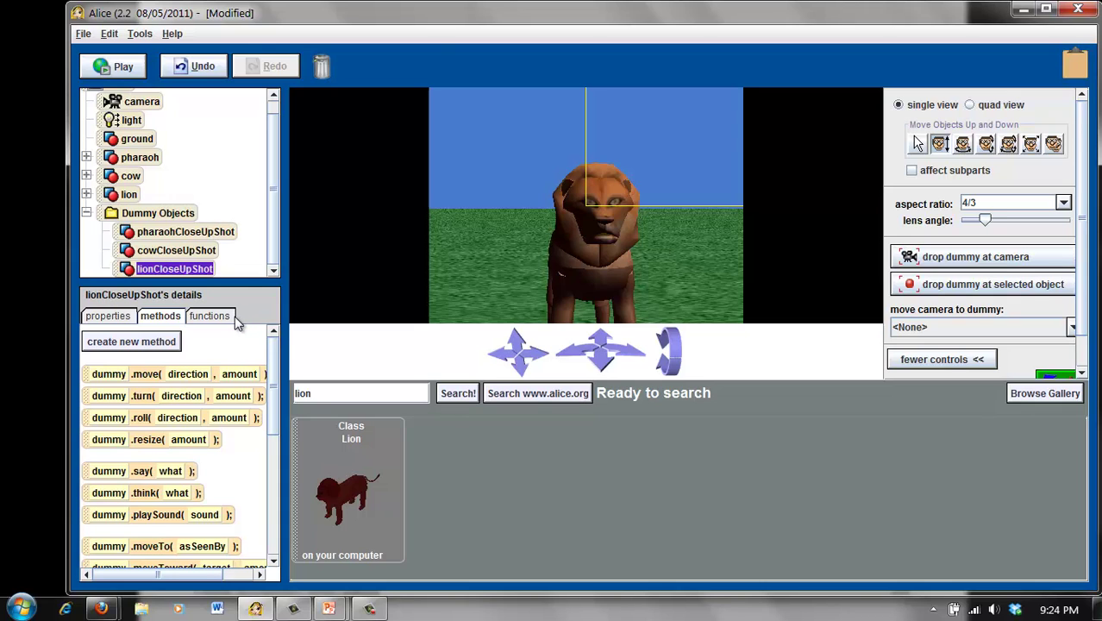
Step: Back the camera out to the wide view of pharaoh, cow and lion and drop a fourth dummy
{"action": "left_click_drag", "start_coordinate": [595, 353], "coordinate": [567, 358]}
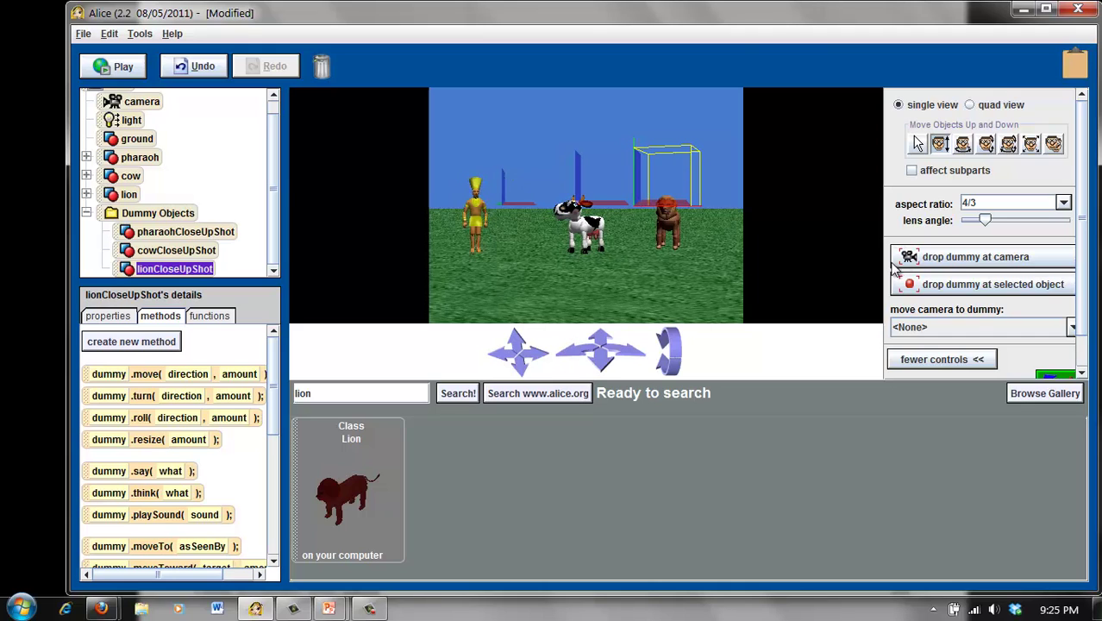
{"action": "left_click", "coordinate": [946, 258]}
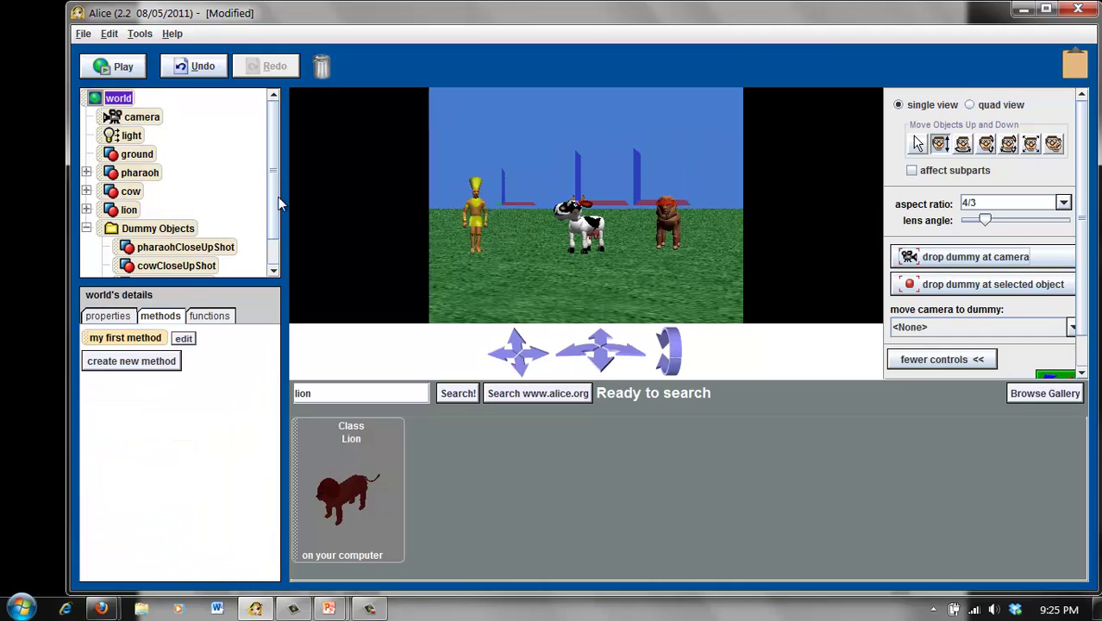
{"action": "scroll", "coordinate": [267, 263], "scroll_direction": "down", "scroll_amount": 1}
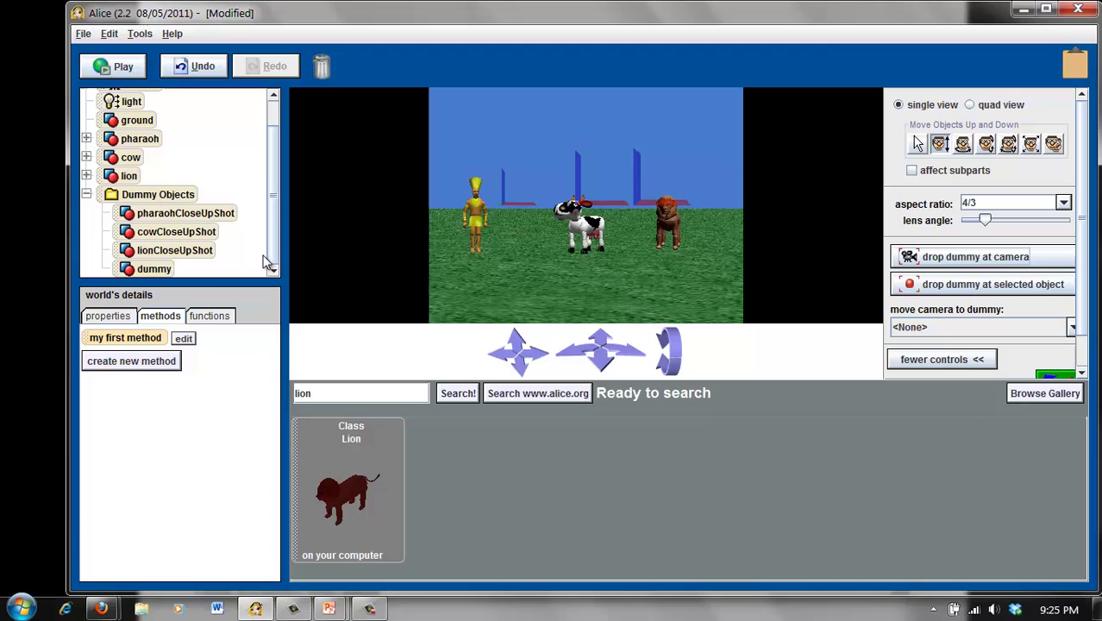
Step: Rename the fourth dummy under Dummy Objects to wideAngleShot
{"action": "right_click", "coordinate": [150, 270]}
{"action": "left_click", "coordinate": [172, 313]}
{"action": "type", "text": "wi"}
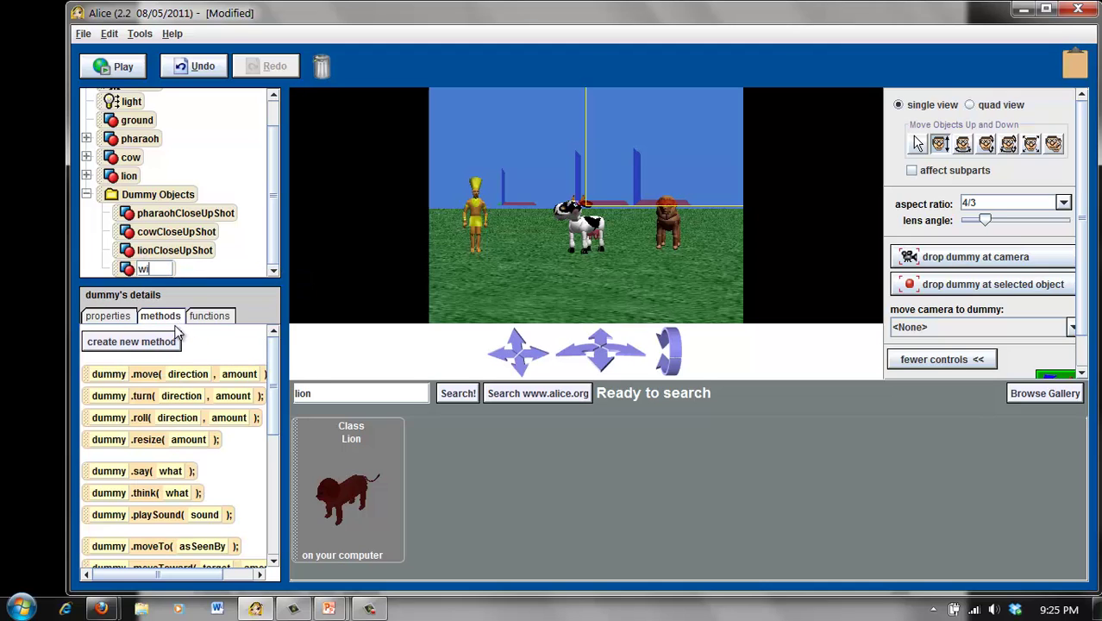
{"action": "type", "text": "deAngleS"}
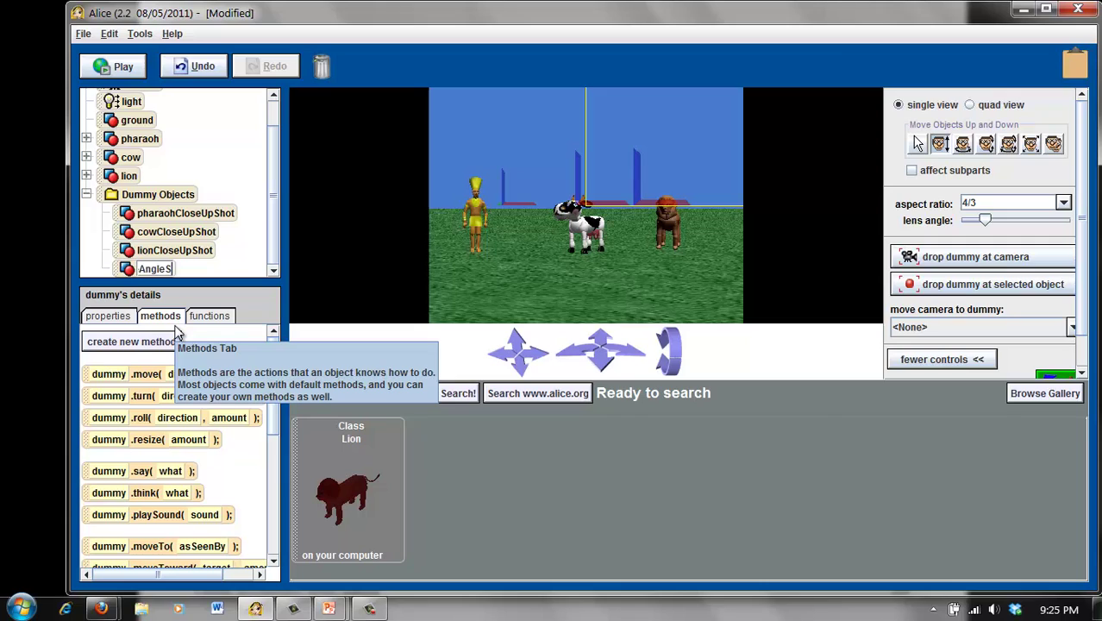
{"action": "type", "text": "hot"}
{"action": "key", "text": "Return"}
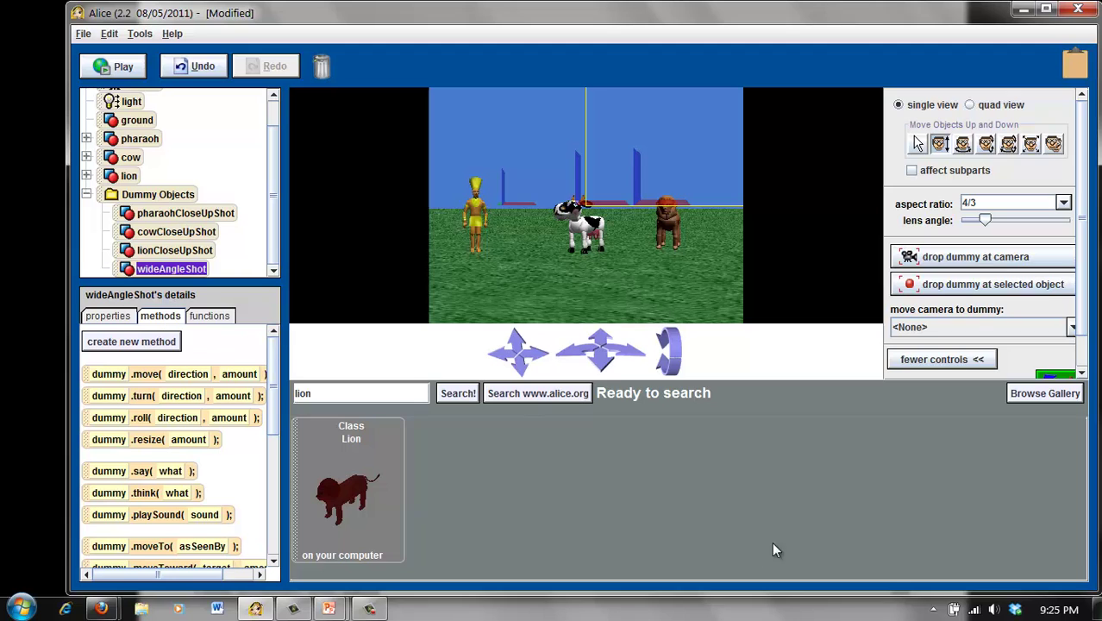
{"action": "scroll", "coordinate": [1091, 293], "scroll_direction": "down", "scroll_amount": 2}
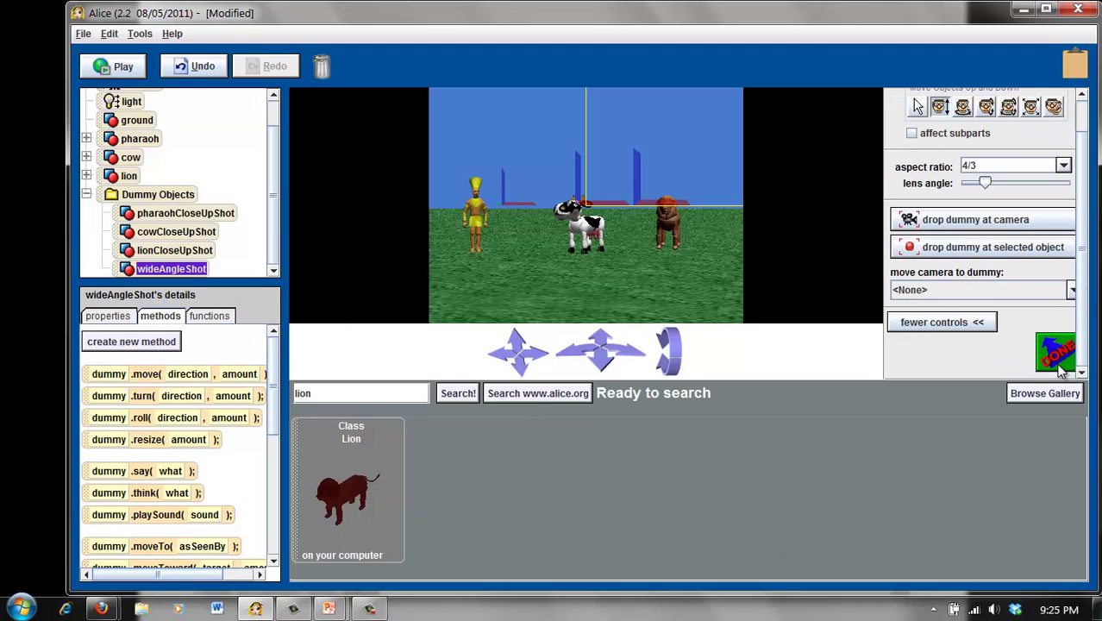
Step: Close the scene editor with DONE and add an empty doInOrder block to my_first_method
{"action": "left_click", "coordinate": [1047, 366]}
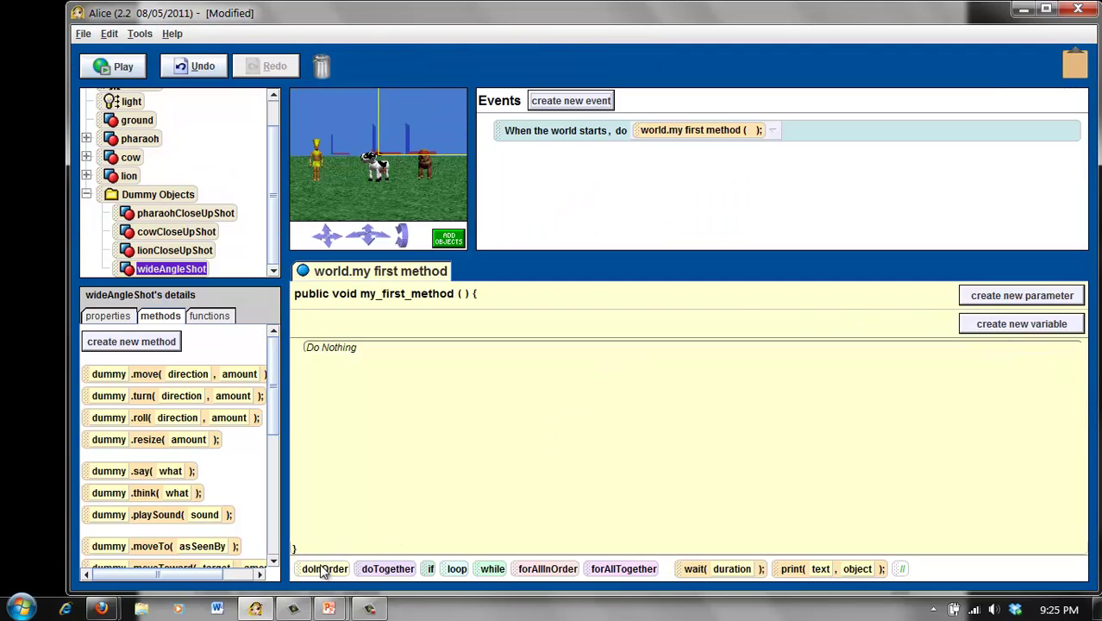
{"action": "left_click_drag", "start_coordinate": [322, 568], "coordinate": [392, 355]}
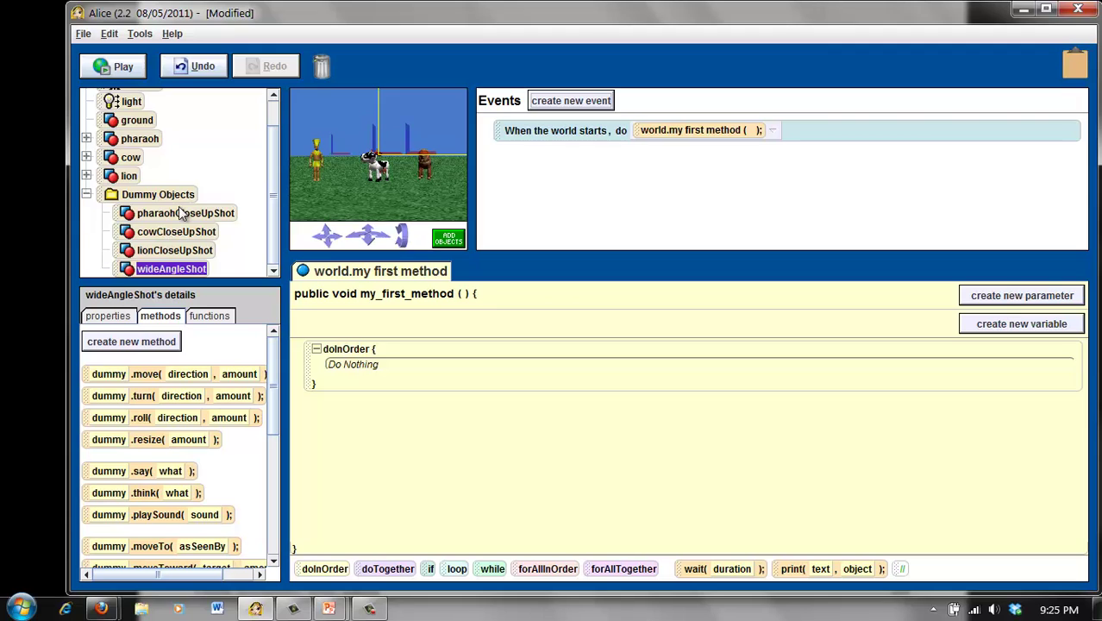
{"action": "scroll", "coordinate": [273, 226], "scroll_direction": "up", "scroll_amount": 2}
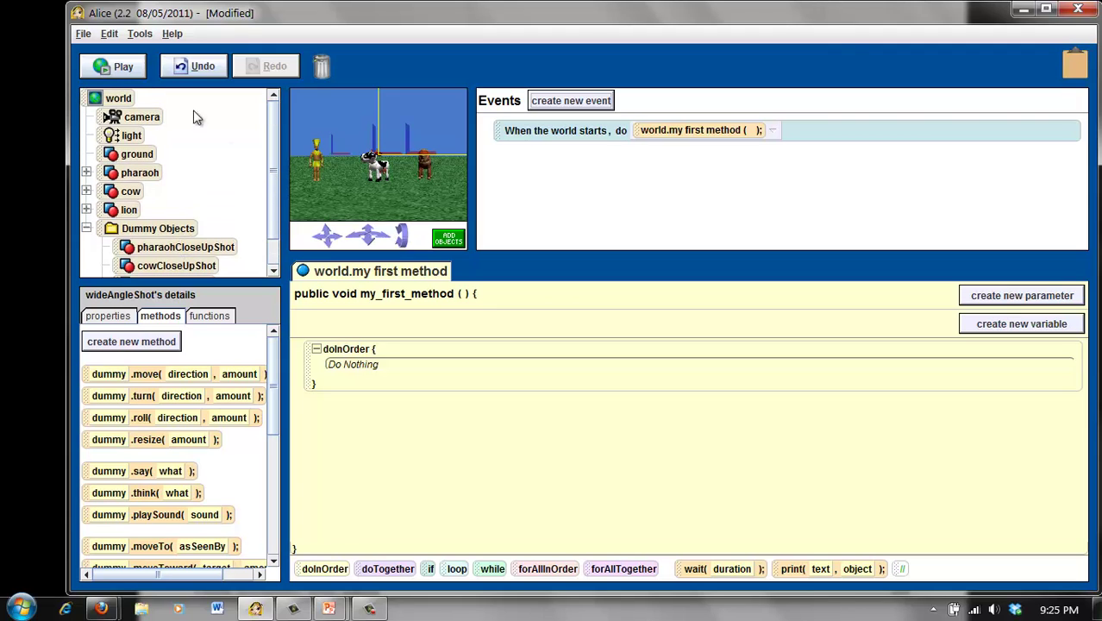
Step: Browse the camera, ground, cow and lion methods, ending on the camera's method list
{"action": "left_click", "coordinate": [140, 118]}
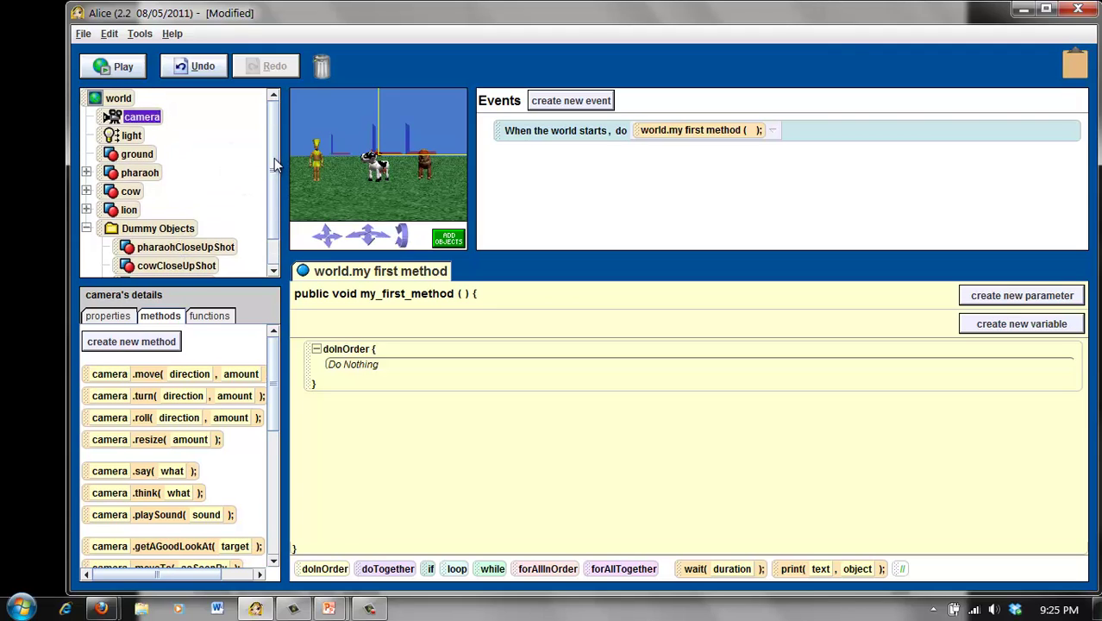
{"action": "scroll", "coordinate": [274, 158], "scroll_direction": "down", "scroll_amount": 1}
{"action": "scroll", "coordinate": [276, 195], "scroll_direction": "up", "scroll_amount": 1}
{"action": "scroll", "coordinate": [270, 405], "scroll_direction": "down", "scroll_amount": 5}
{"action": "left_click_drag", "start_coordinate": [270, 423], "coordinate": [276, 470]}
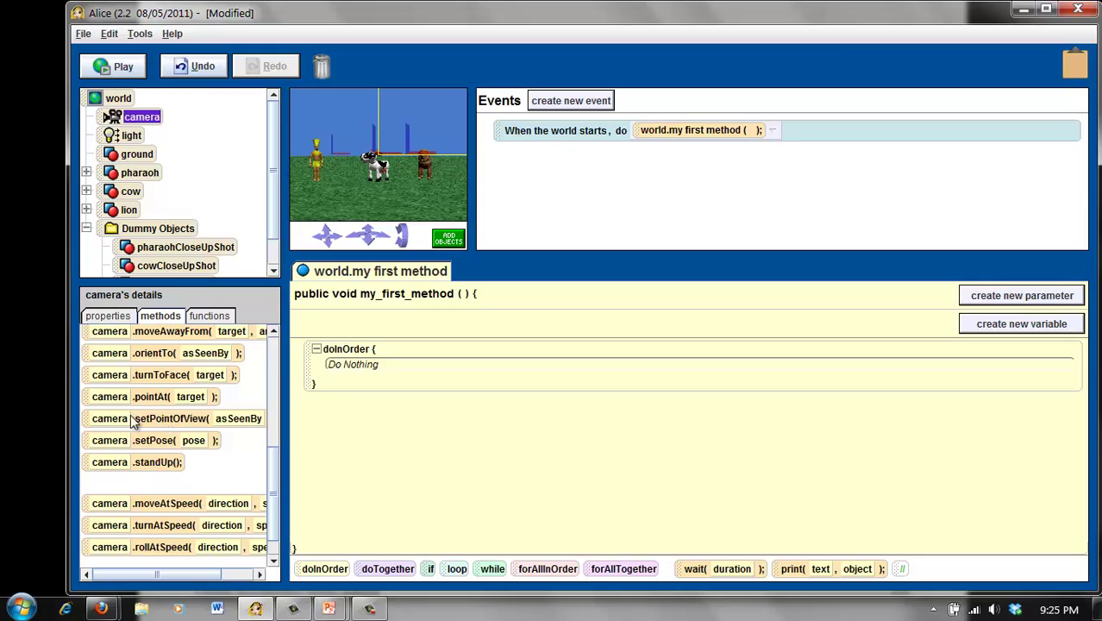
{"action": "left_click", "coordinate": [136, 157]}
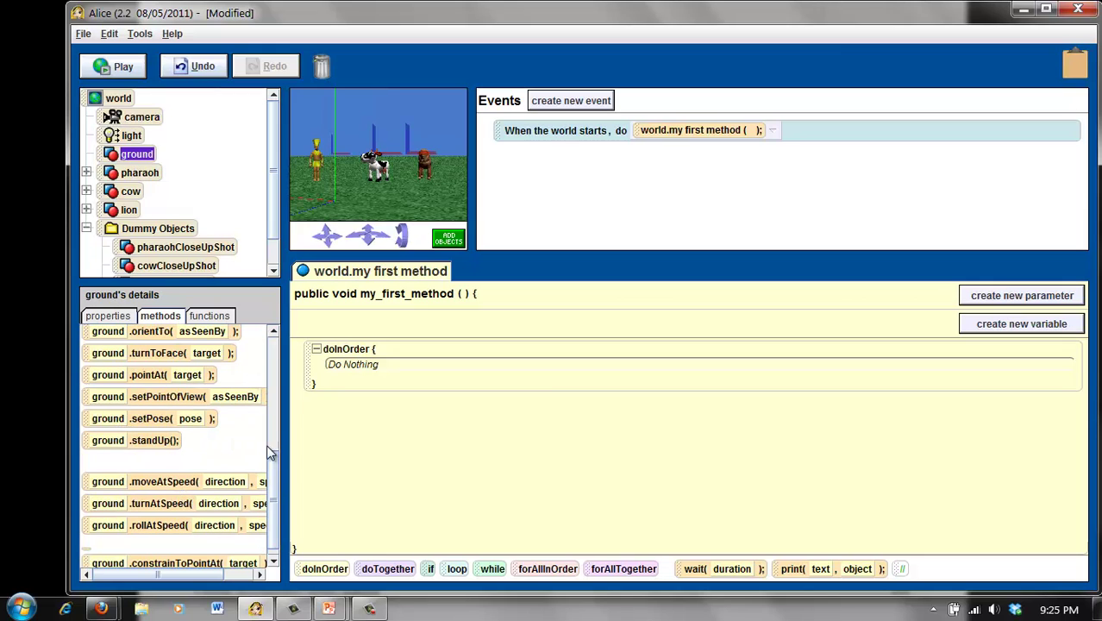
{"action": "left_click", "coordinate": [138, 192]}
{"action": "left_click", "coordinate": [143, 212]}
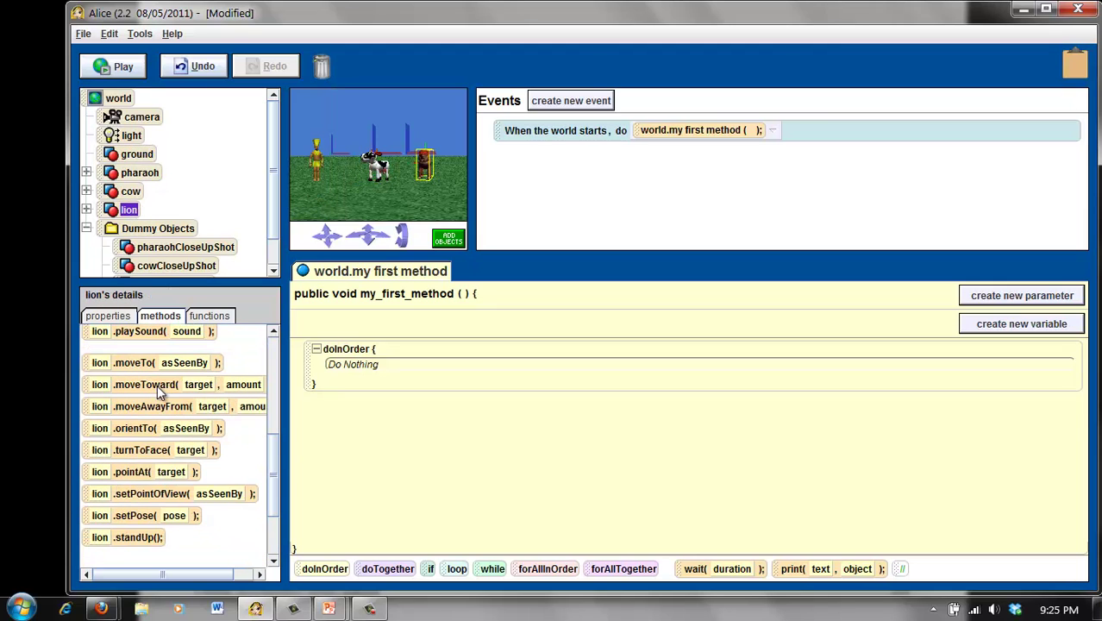
{"action": "left_click", "coordinate": [132, 118]}
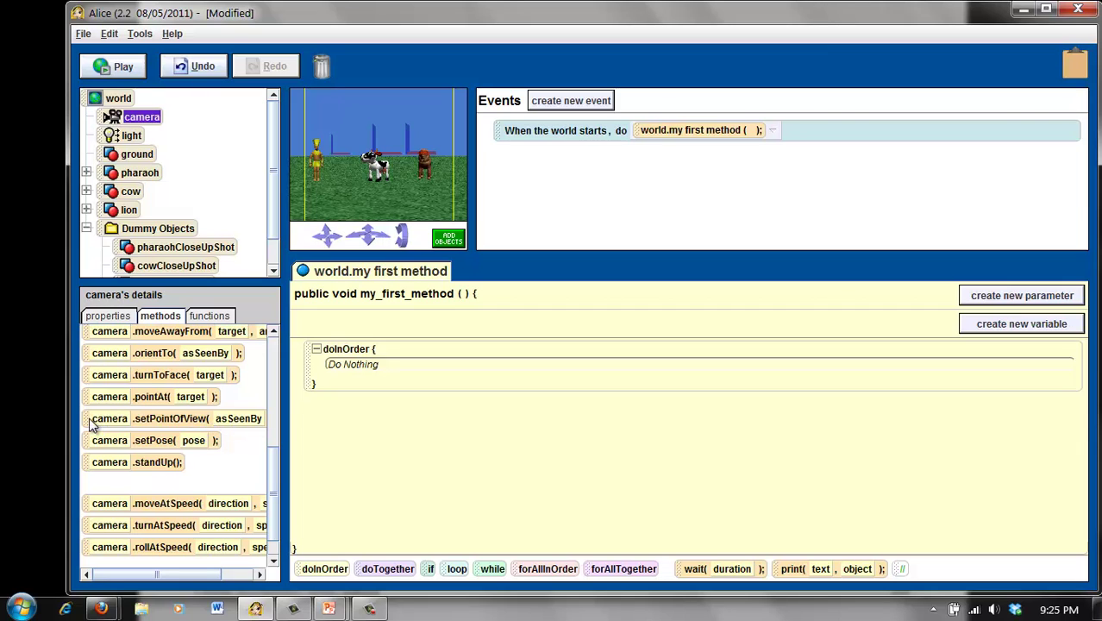
Step: Add camera.setPointOfView calls to pharaohCloseUpShot and cowCloseUpShot inside doInOrder
{"action": "left_click_drag", "start_coordinate": [93, 421], "coordinate": [360, 368]}
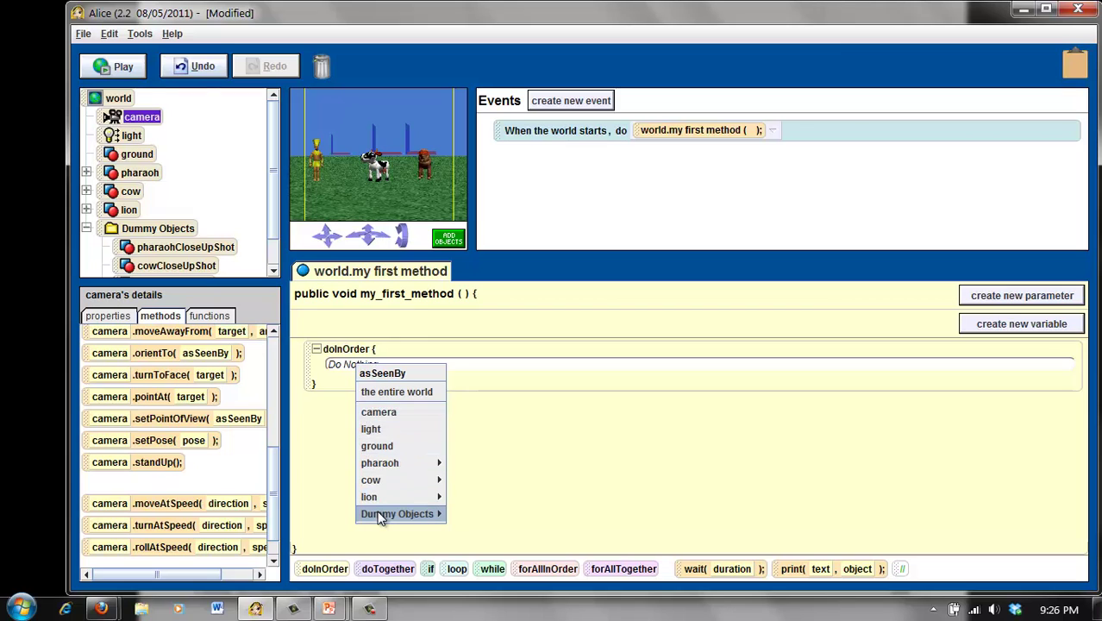
{"action": "mouse_move", "coordinate": [380, 516]}
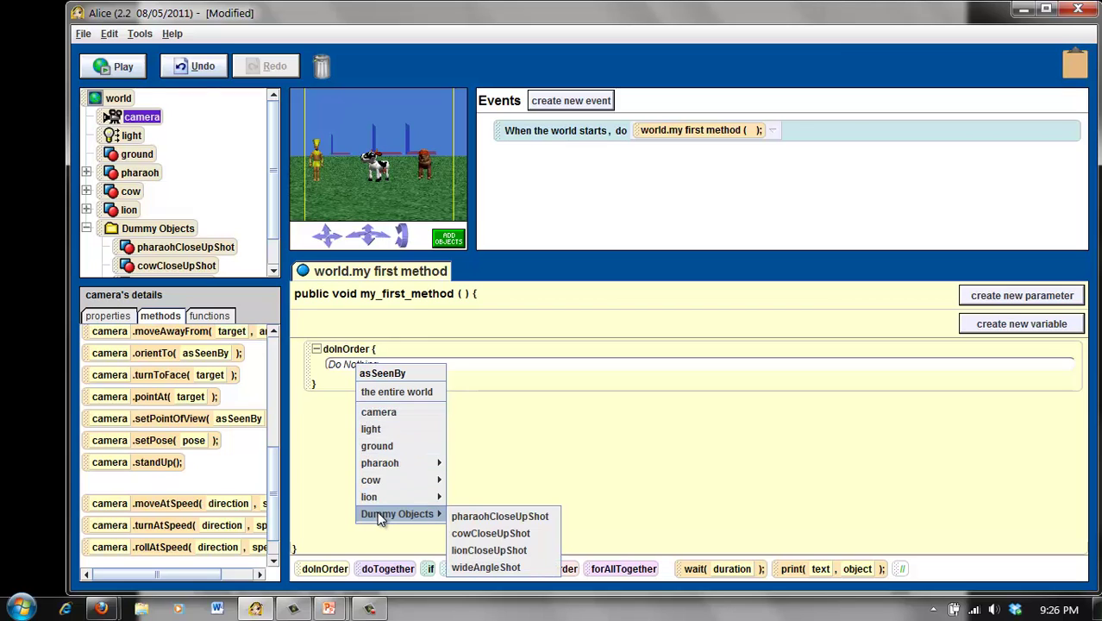
{"action": "left_click", "coordinate": [457, 516]}
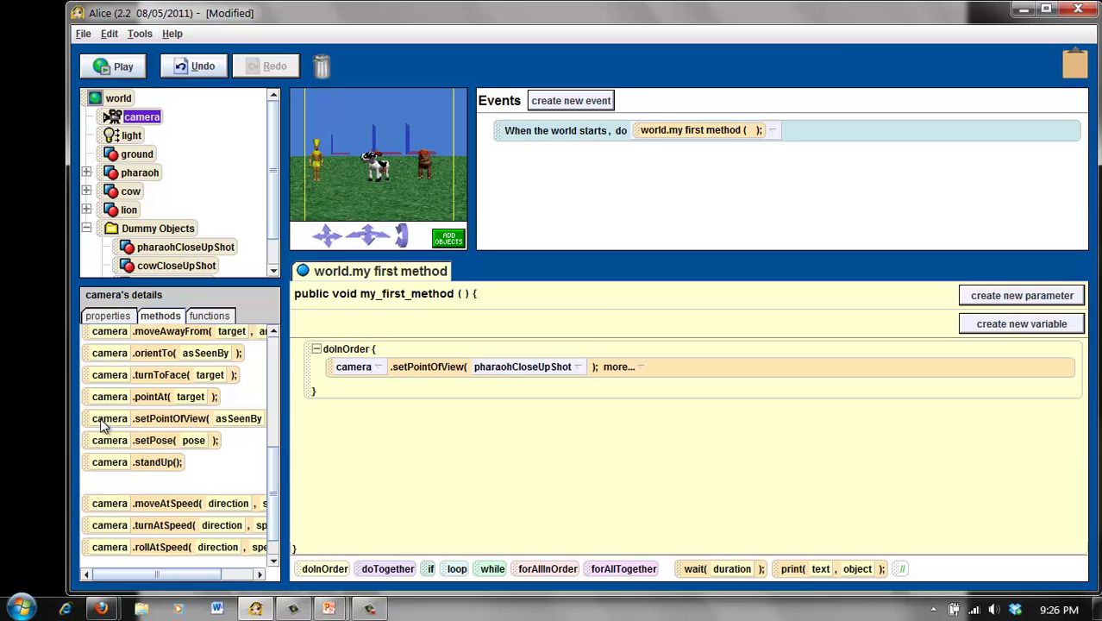
{"action": "left_click_drag", "start_coordinate": [99, 422], "coordinate": [346, 377]}
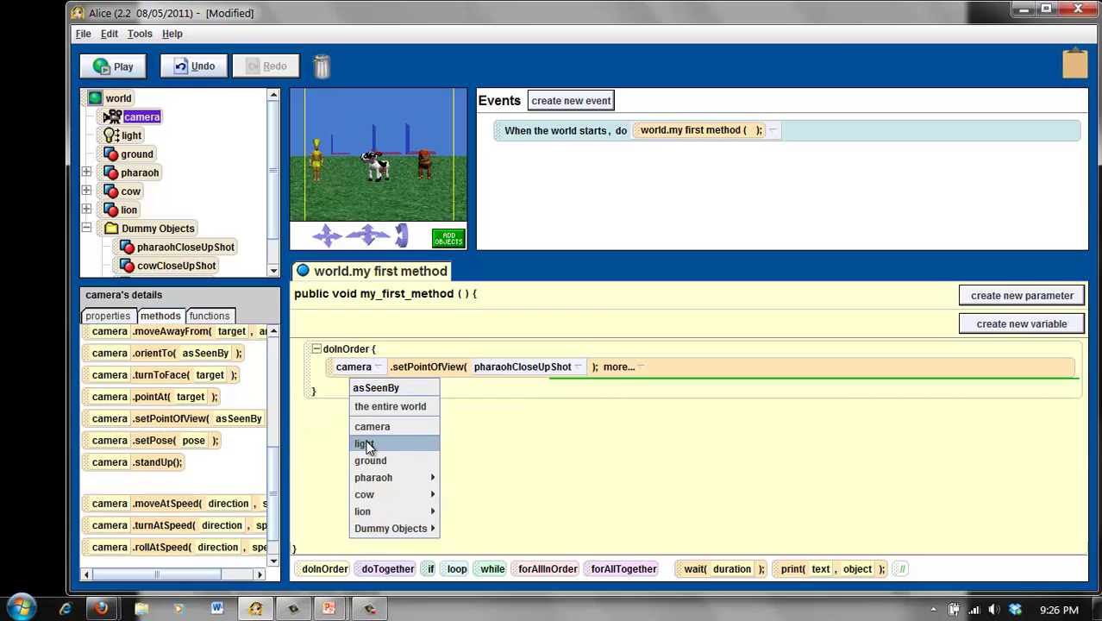
{"action": "mouse_move", "coordinate": [389, 529]}
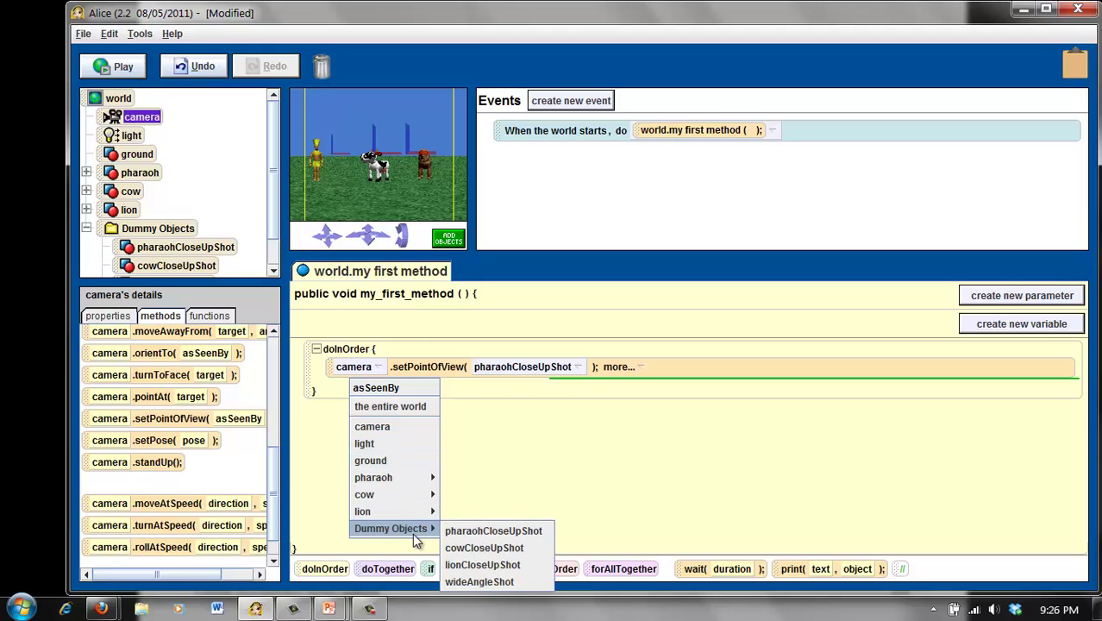
{"action": "left_click", "coordinate": [461, 549]}
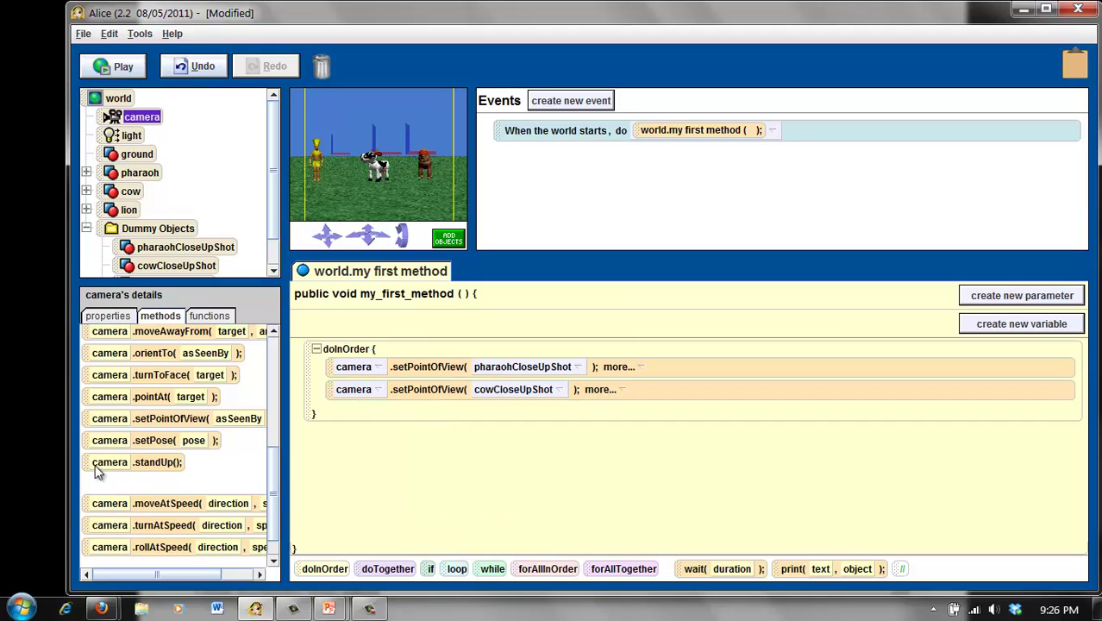
Step: Append camera.setPointOfView calls to lionCloseUpShot and then wideAngleShot
{"action": "left_click_drag", "start_coordinate": [99, 429], "coordinate": [370, 416]}
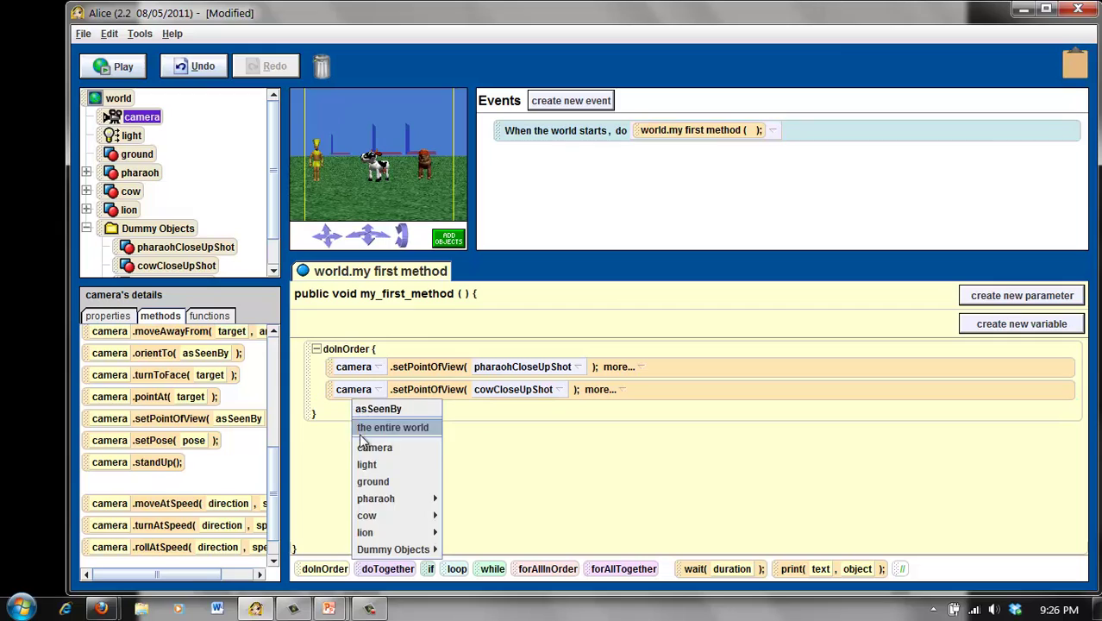
{"action": "mouse_move", "coordinate": [394, 552]}
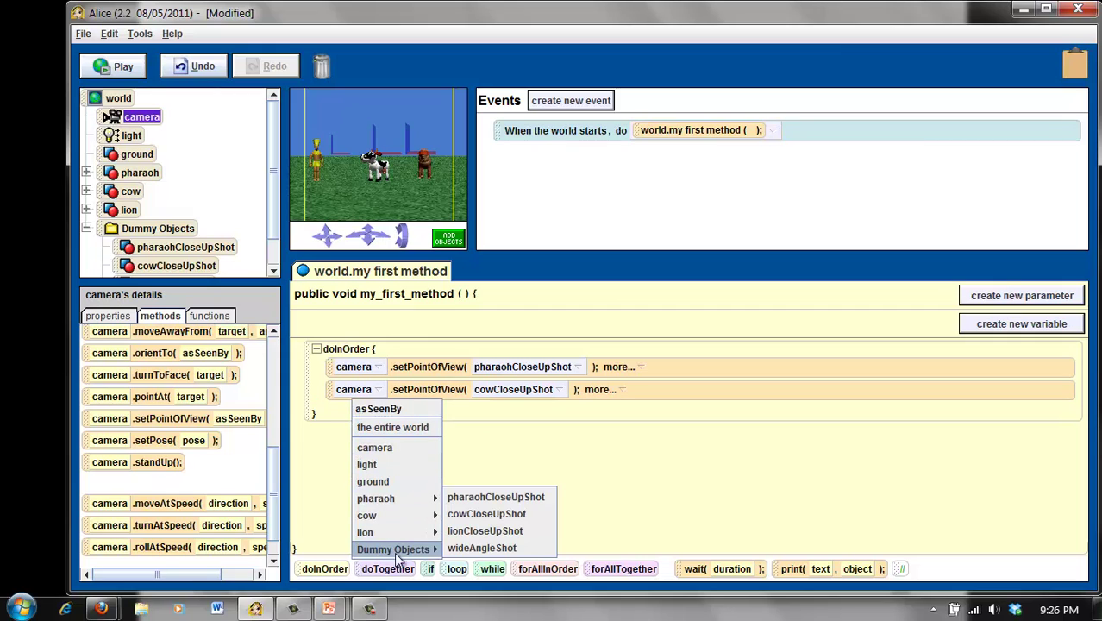
{"action": "left_click", "coordinate": [464, 530]}
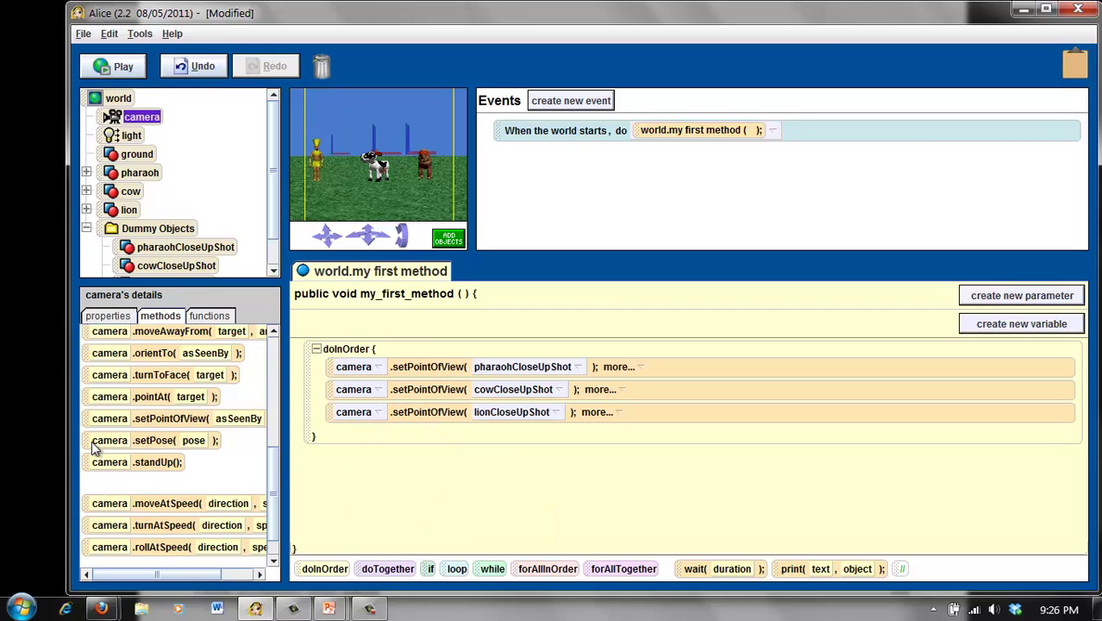
{"action": "left_click_drag", "start_coordinate": [104, 420], "coordinate": [371, 435]}
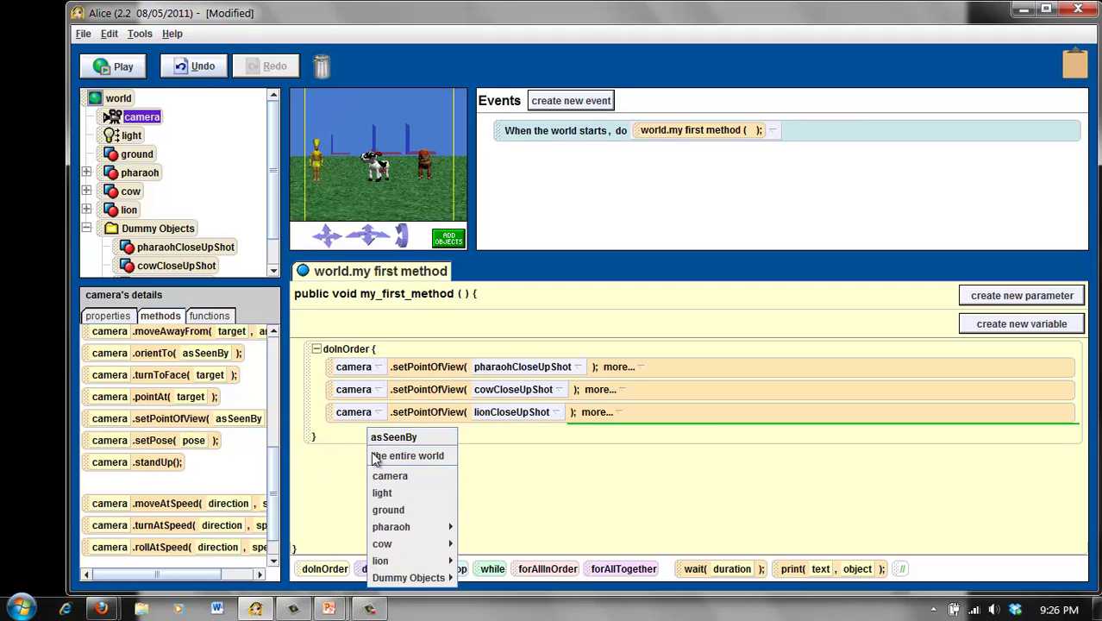
{"action": "mouse_move", "coordinate": [407, 576]}
{"action": "left_click", "coordinate": [467, 576]}
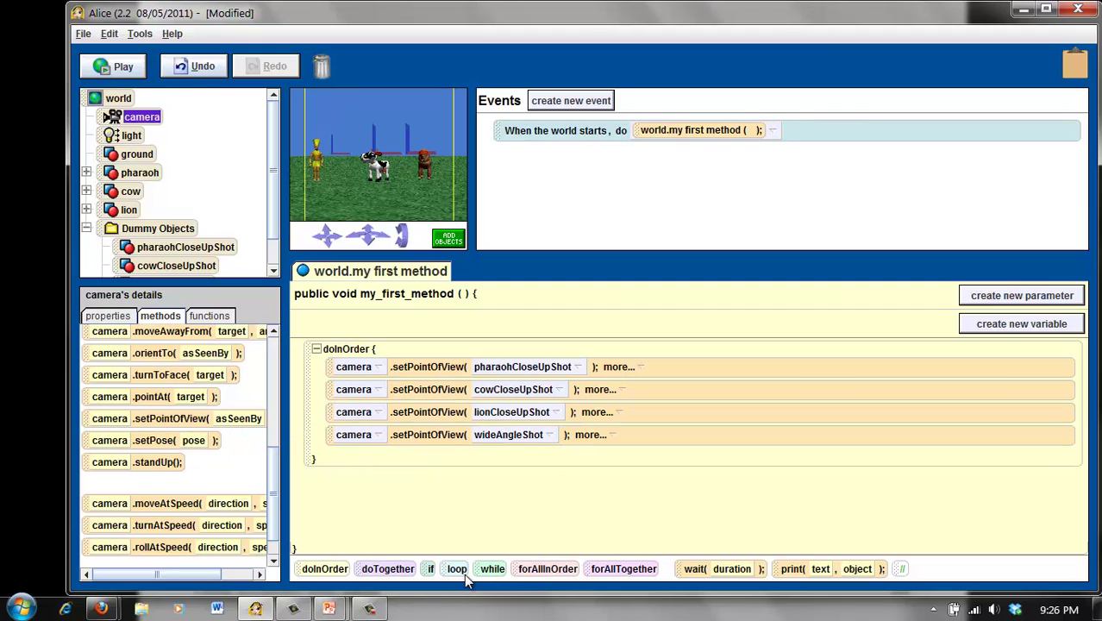